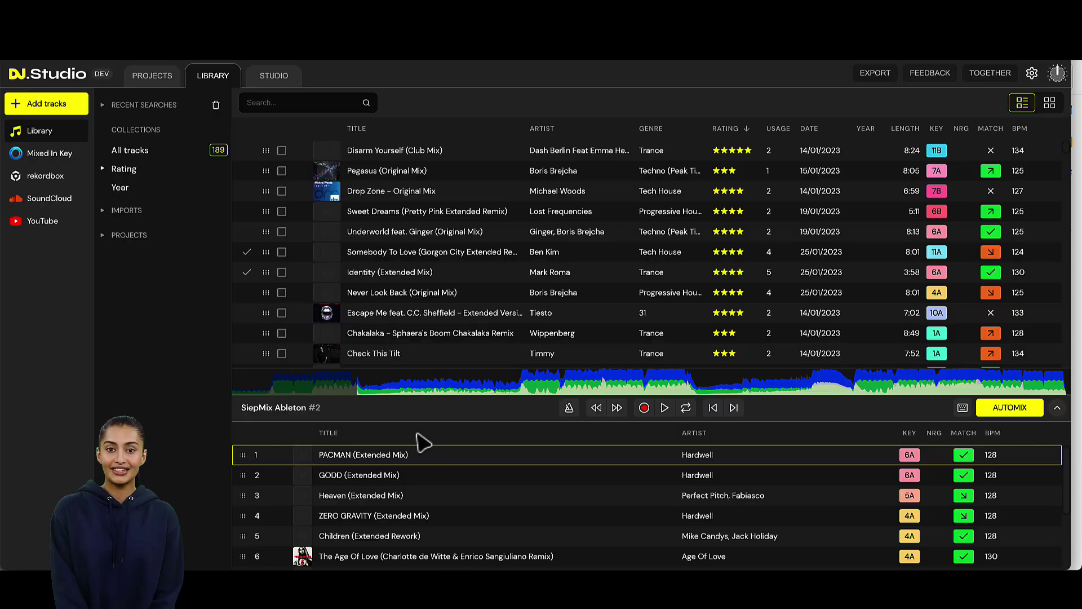
Step: Create a new project titled "DJStudio Ableton demo"
click(143, 20)
click(177, 150)
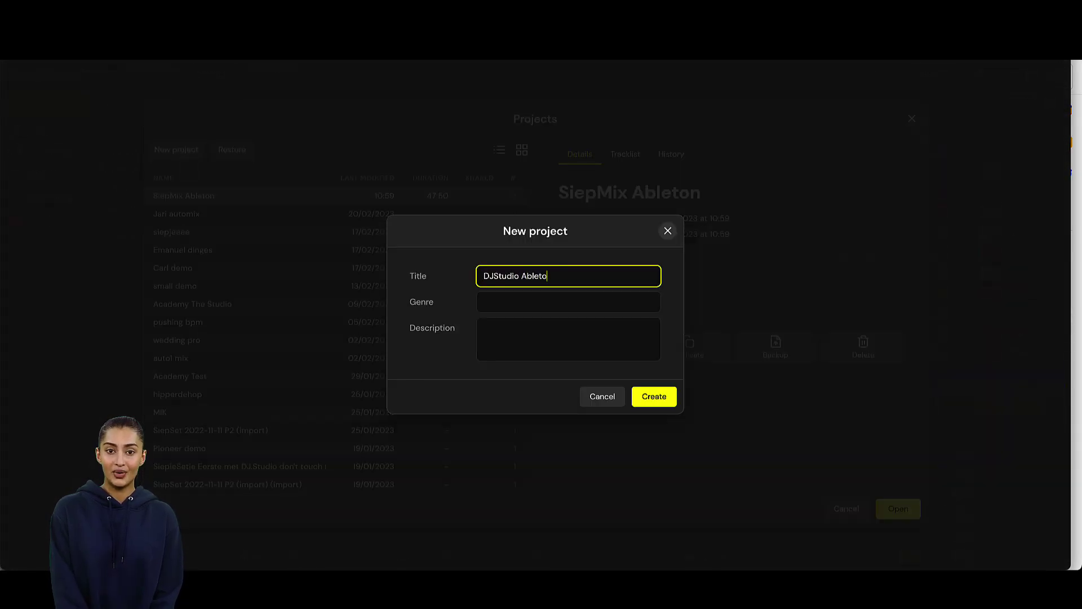
click(654, 398)
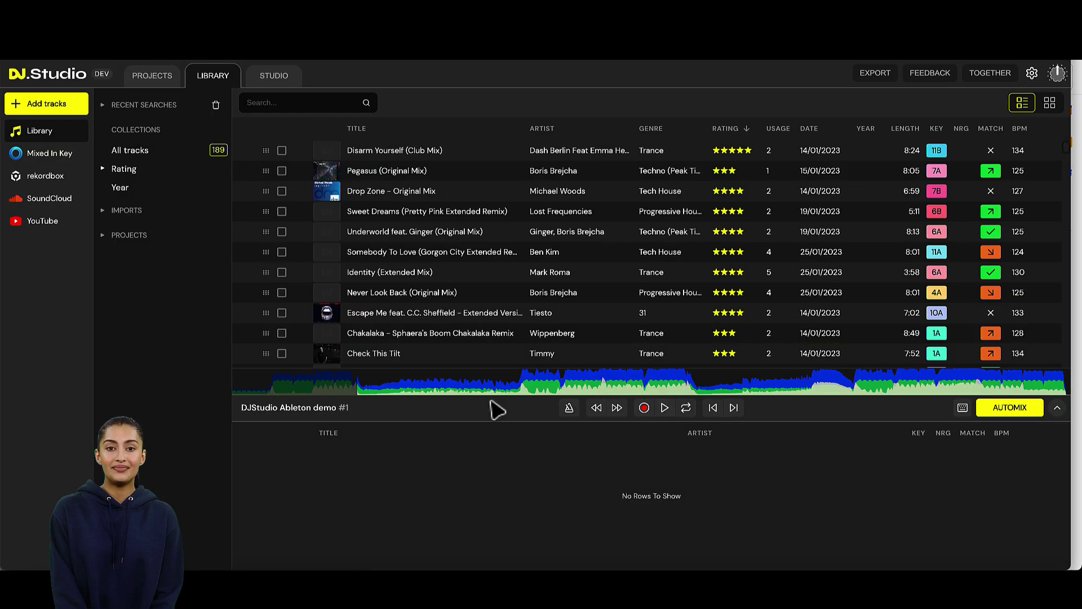
Step: Preview the five library tracks from Sweet Dreams through Never Look Back, then stop playback
click(579, 212)
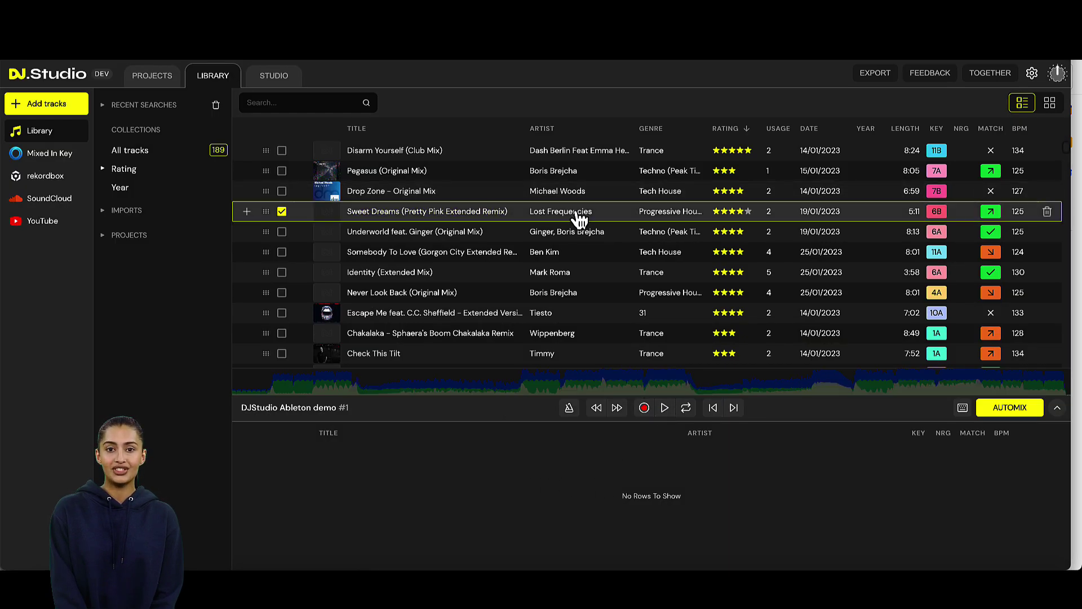
click(498, 387)
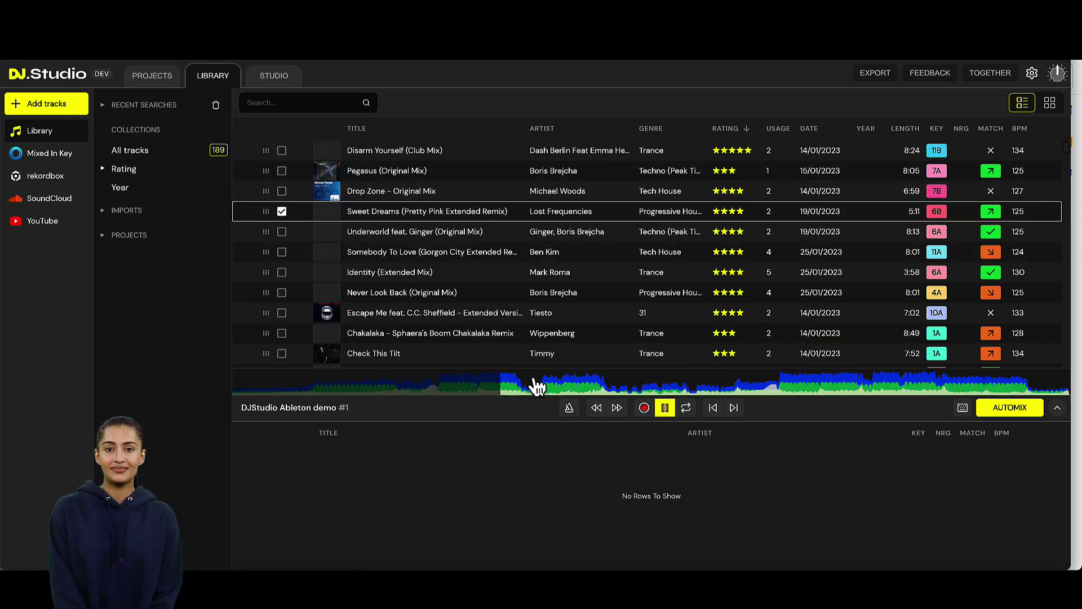
click(581, 237)
click(581, 254)
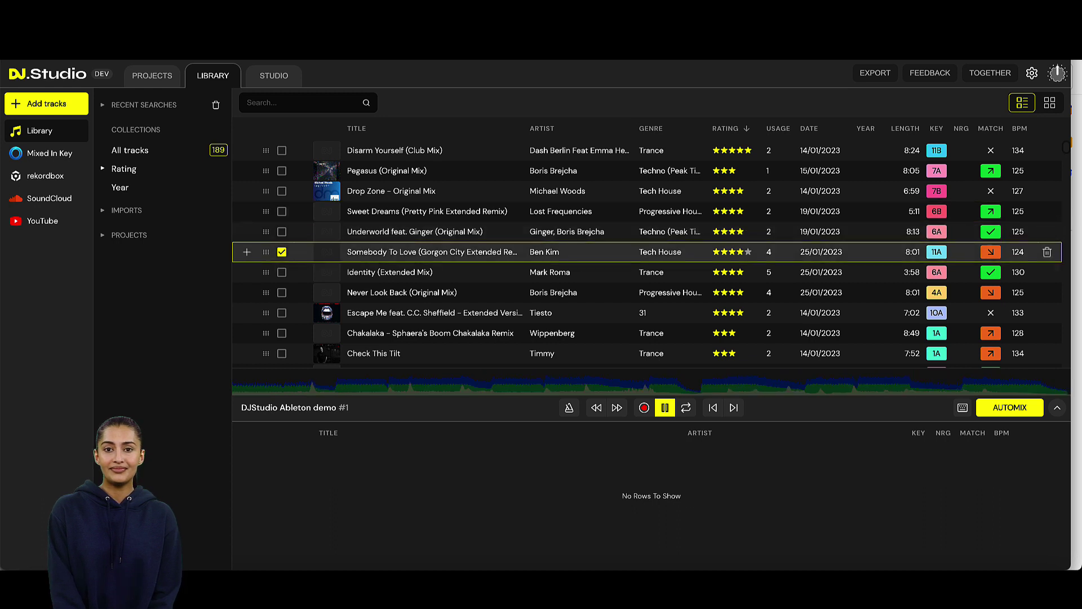
click(582, 276)
click(584, 291)
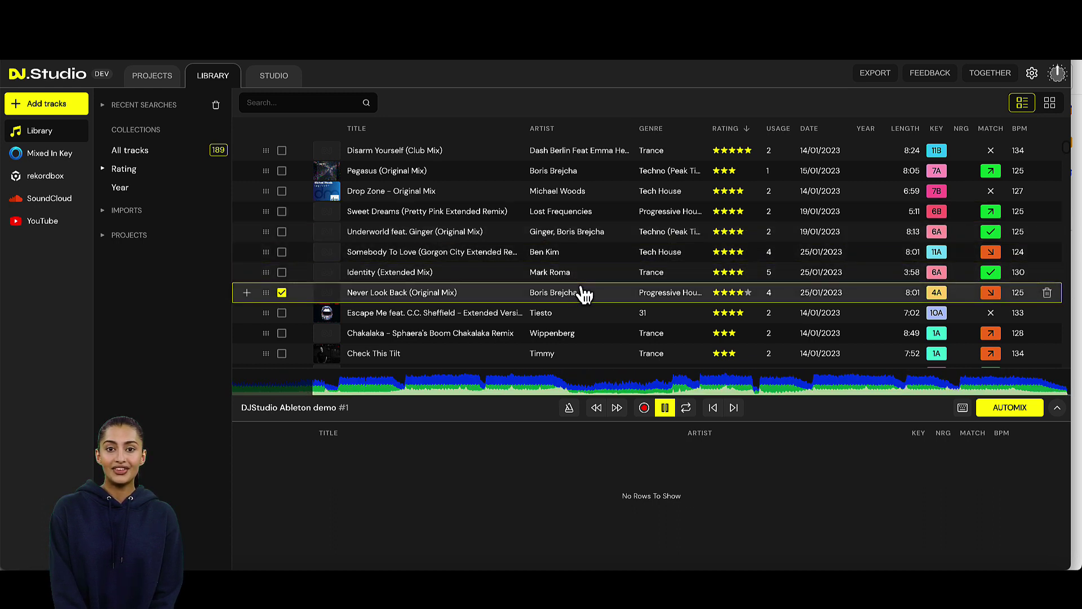
key(space)
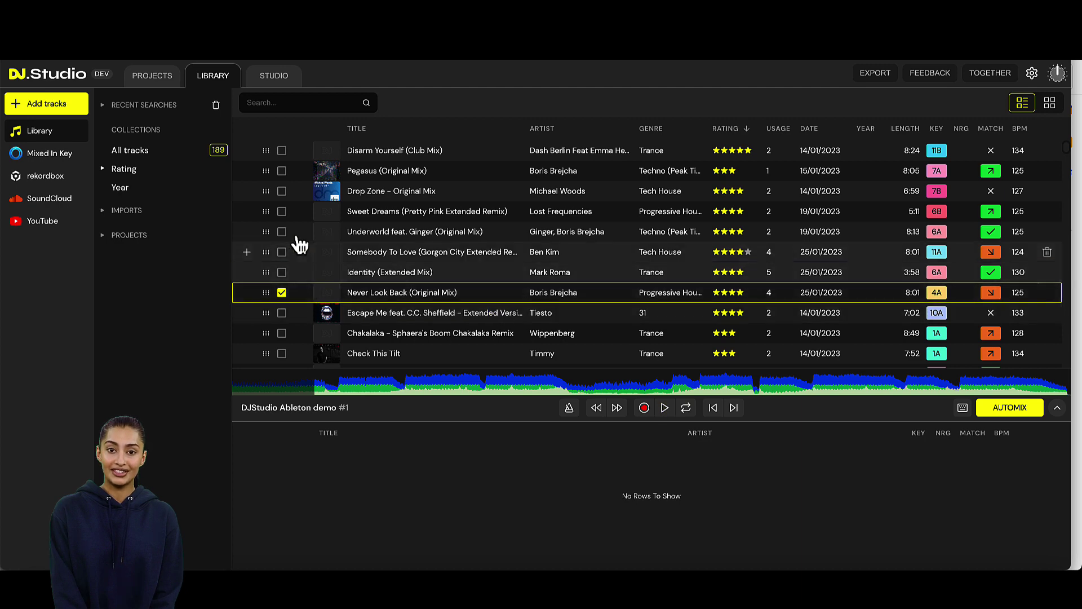
Step: Add the five tracks from Sweet Dreams through Never Look Back to the project playlist and arrange them with Automix
shift+click(282, 212)
drag(268, 214, 313, 458)
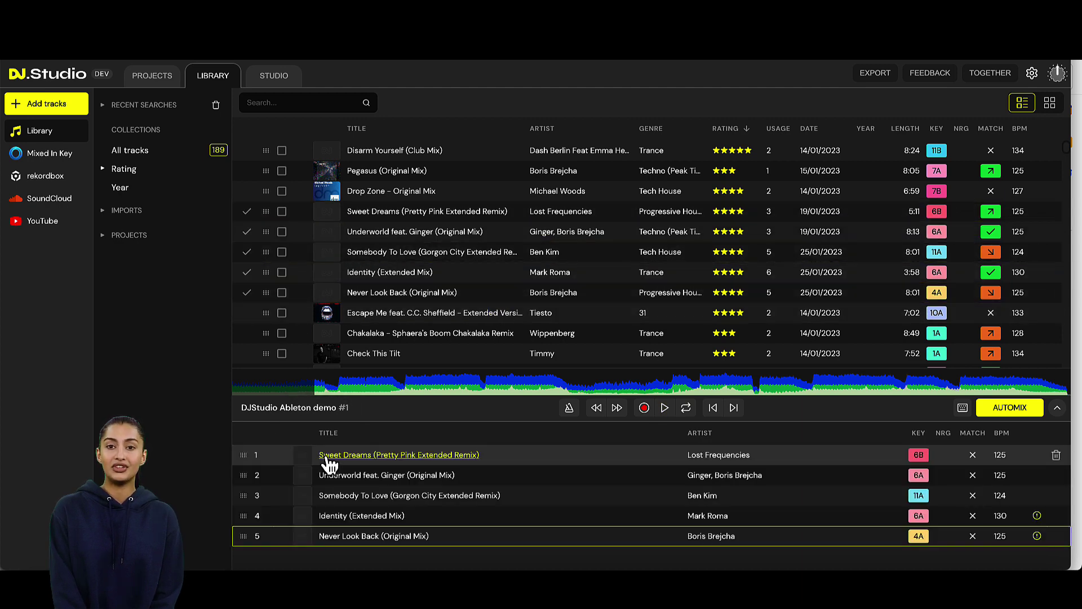
click(1012, 407)
click(687, 451)
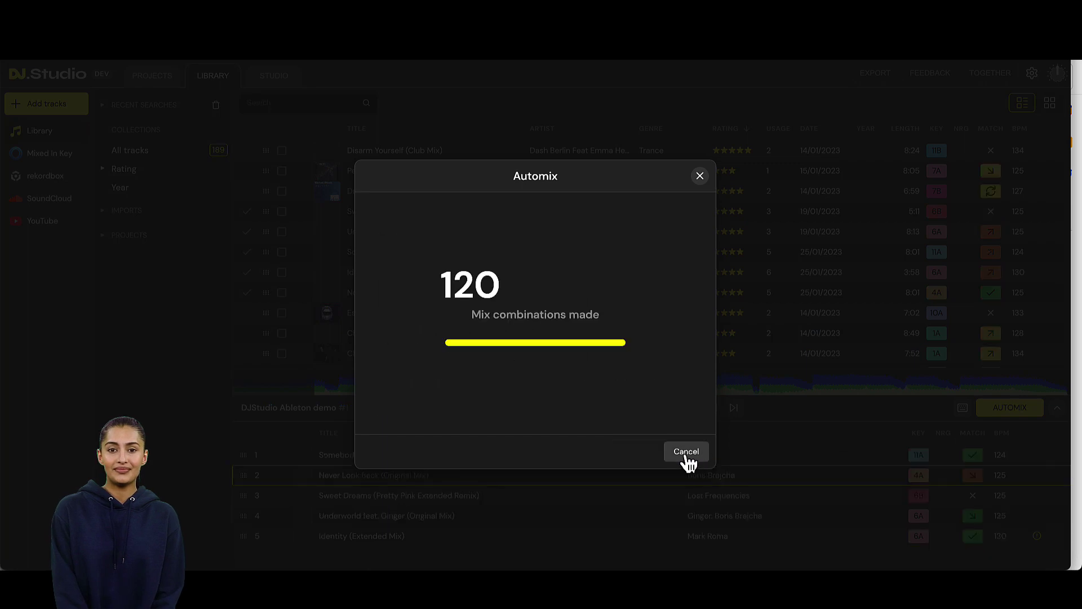
click(679, 451)
Step: Delete the middle section of Somebody To Love starting at bar 96
click(188, 189)
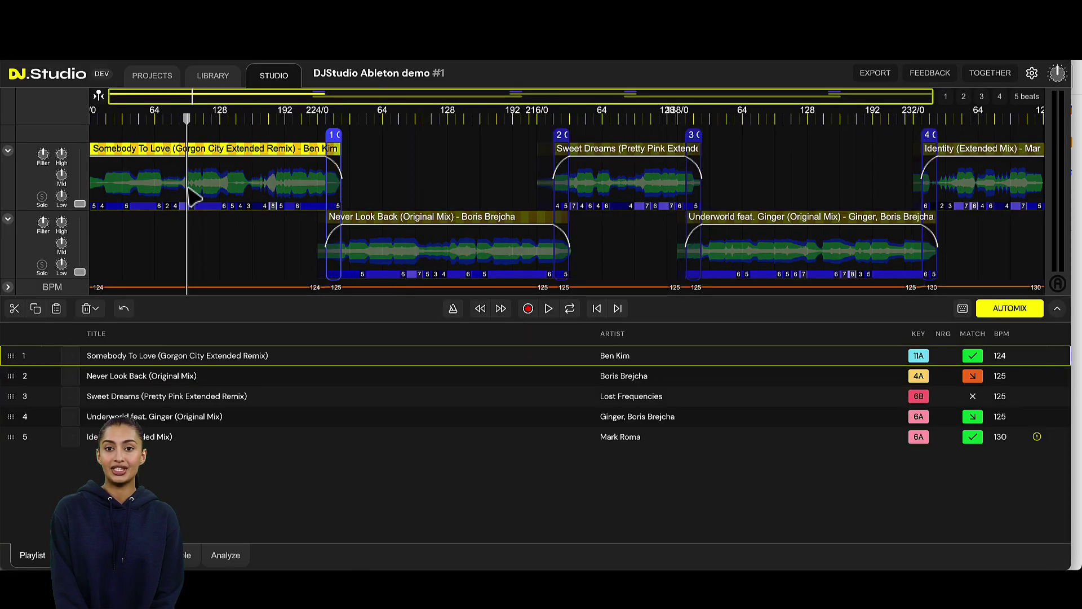
scroll(189, 189, up, 10)
drag(189, 189, 402, 197)
key(Delete)
scroll(372, 183, down, 5)
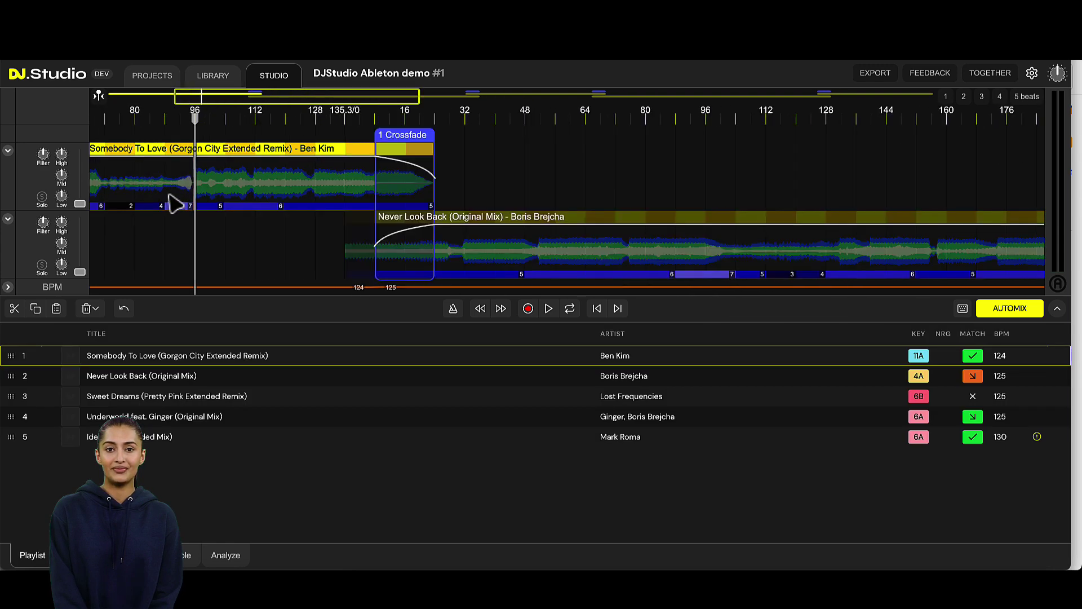
Step: Play Somebody To Love across the cut at bar 96 to check the edit
click(170, 195)
click(181, 191)
key(space)
scroll(193, 190, up, 5)
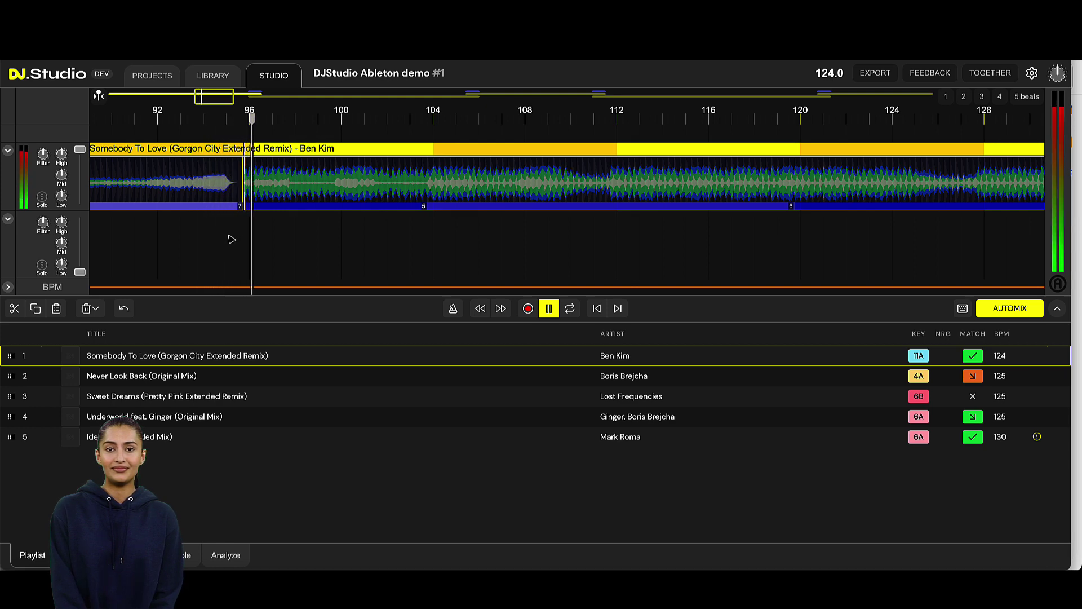
scroll(325, 187, down, 5)
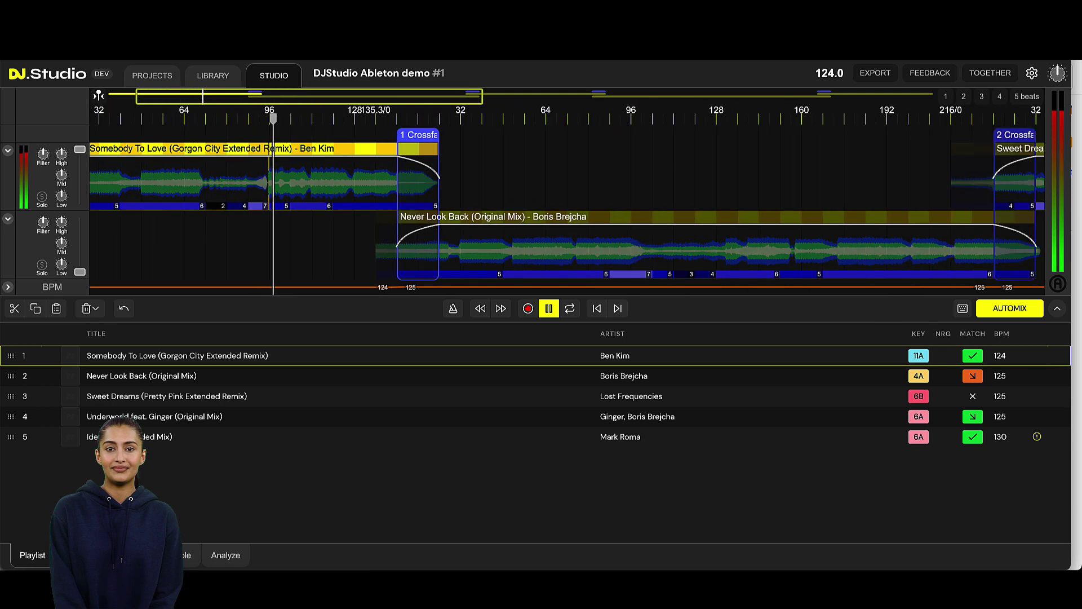
scroll(274, 181, down, 5)
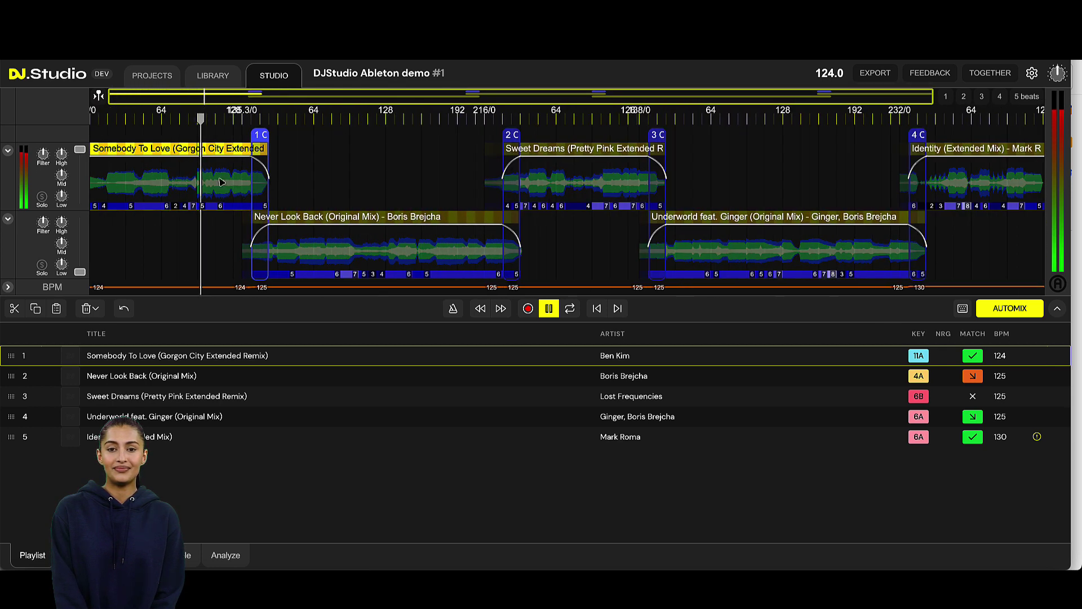
Step: Realign the first transition by sliding Somebody To Love later and Never Look Back earlier under the crossfade
click(260, 135)
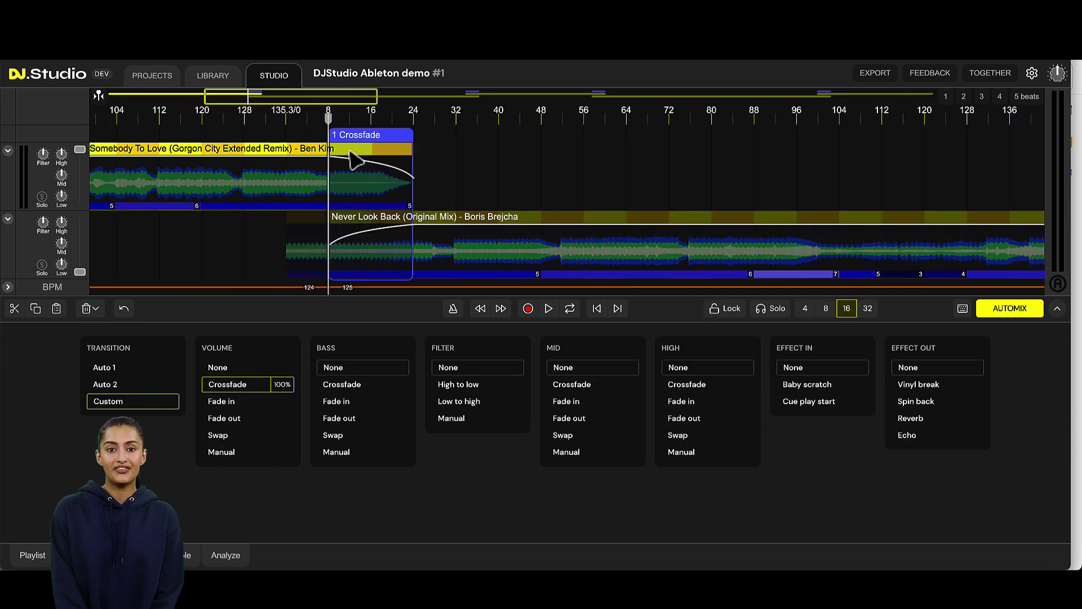
drag(349, 151, 438, 153)
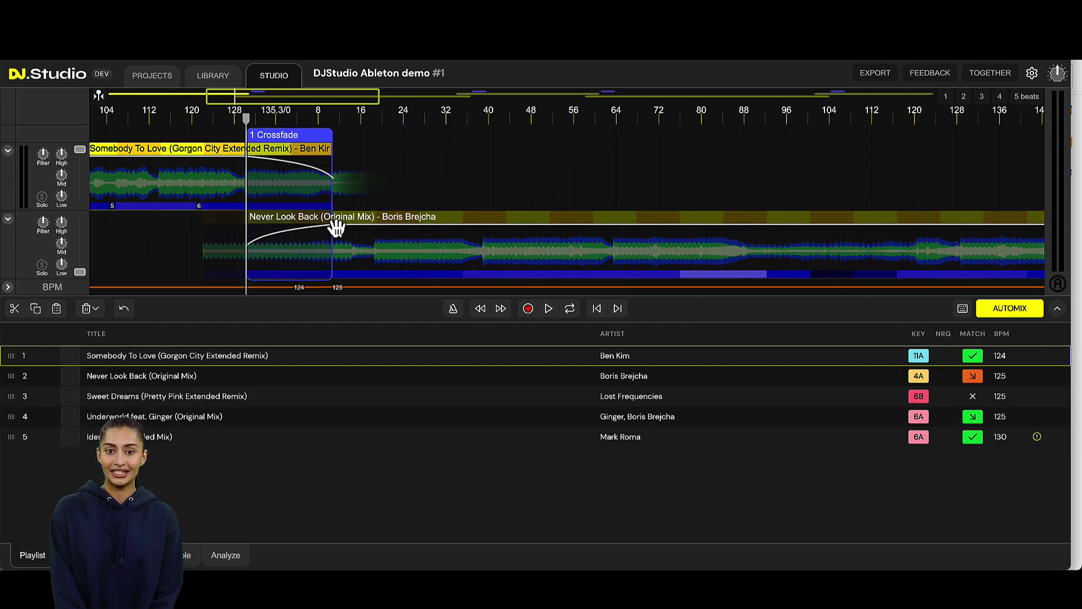
drag(337, 225, 283, 224)
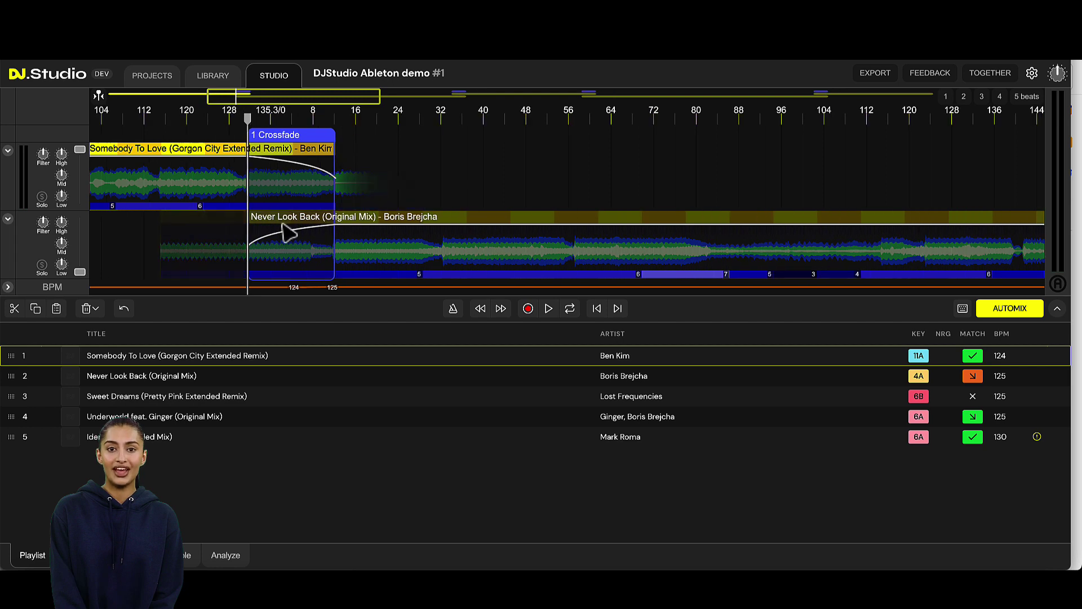
Step: Play through the first crossfade between Somebody To Love and Never Look Back
key(space)
click(288, 232)
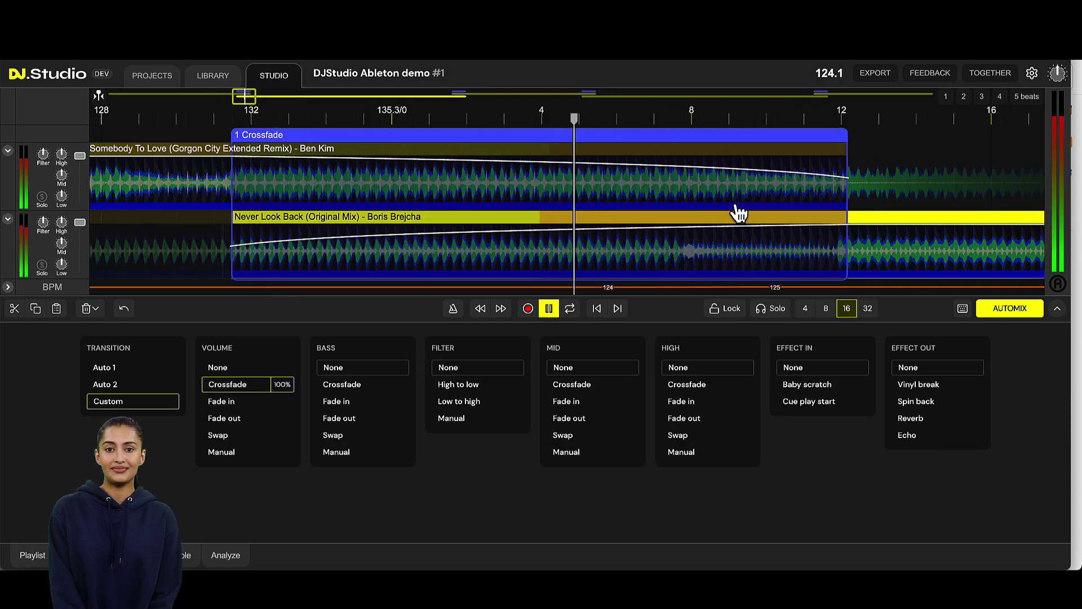
click(773, 197)
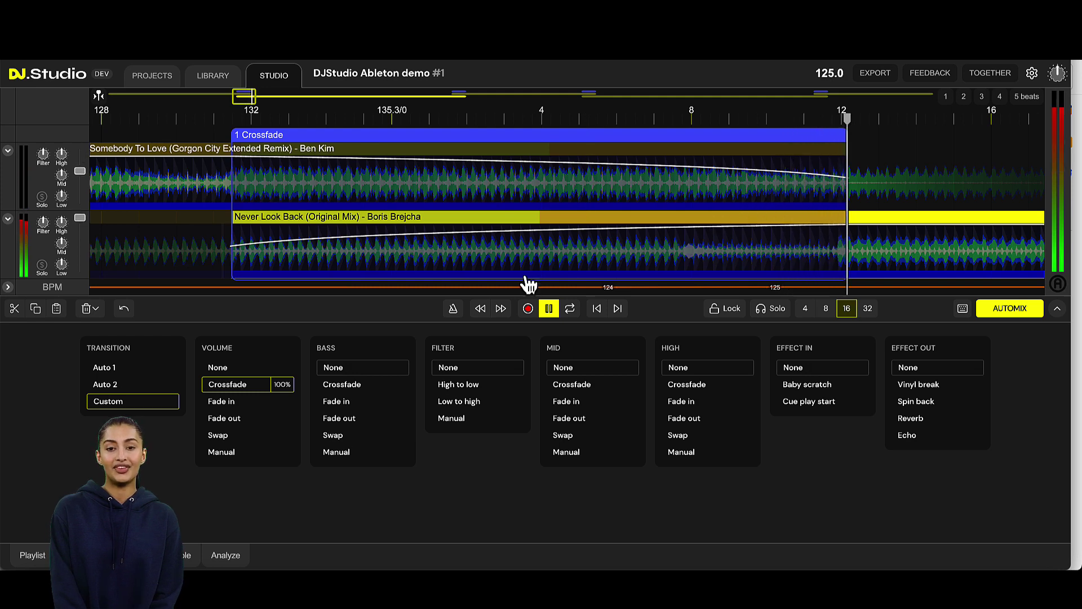
Step: Go to the third transition and realign Sweet Dreams and Underworld so that the crossfade starts at bar 32
click(619, 309)
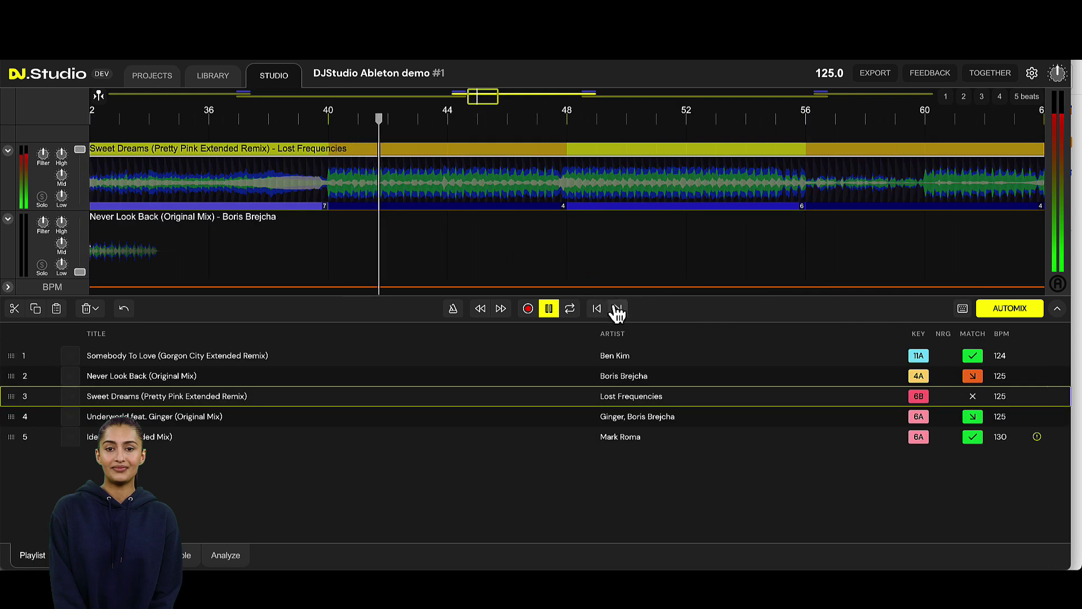
click(619, 310)
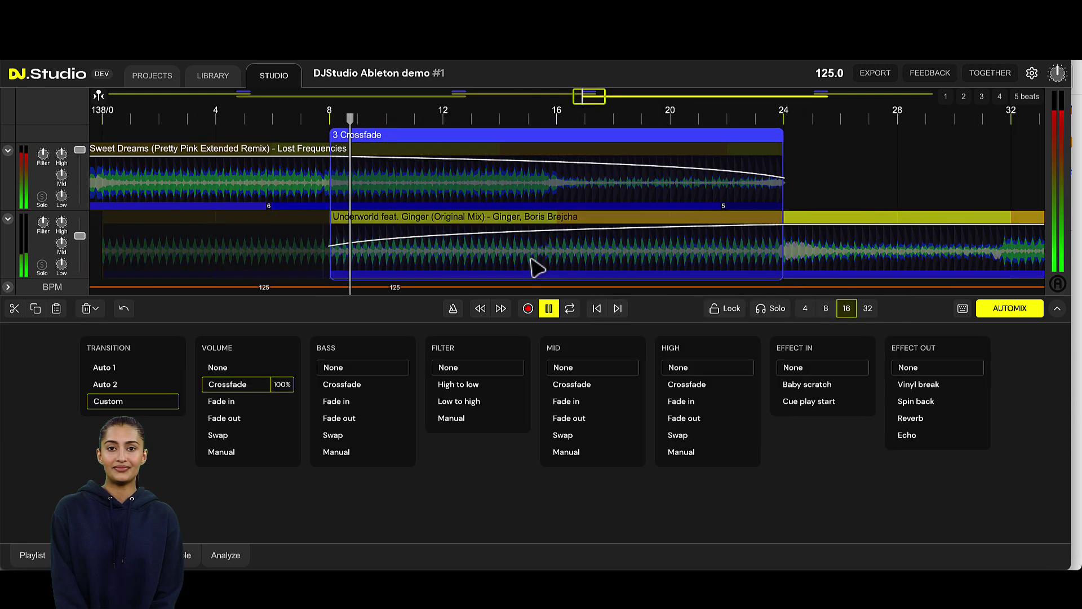
scroll(536, 267, down, 3)
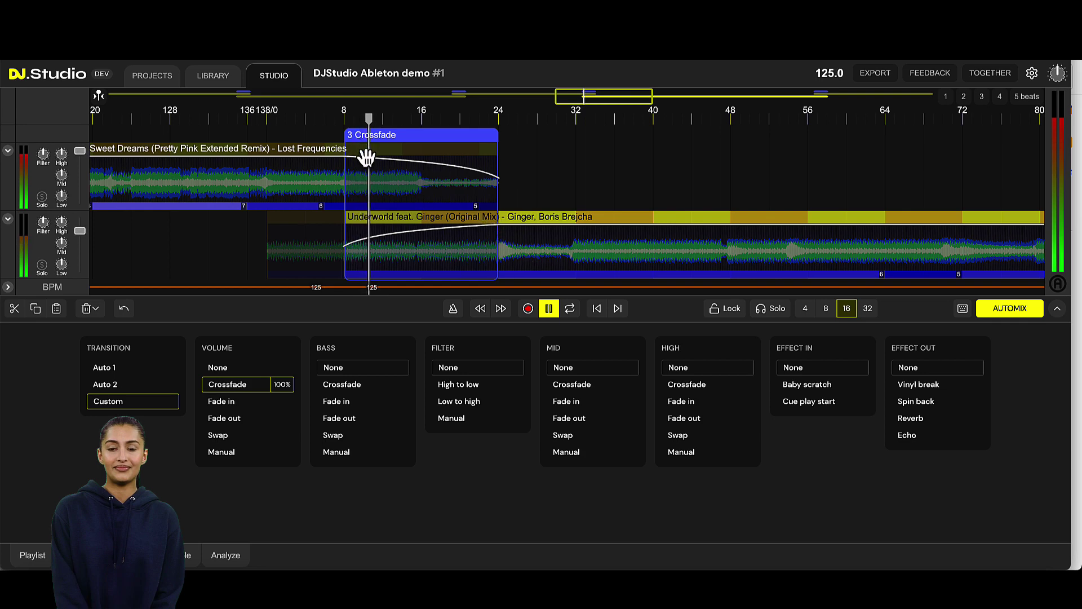
drag(367, 157, 186, 222)
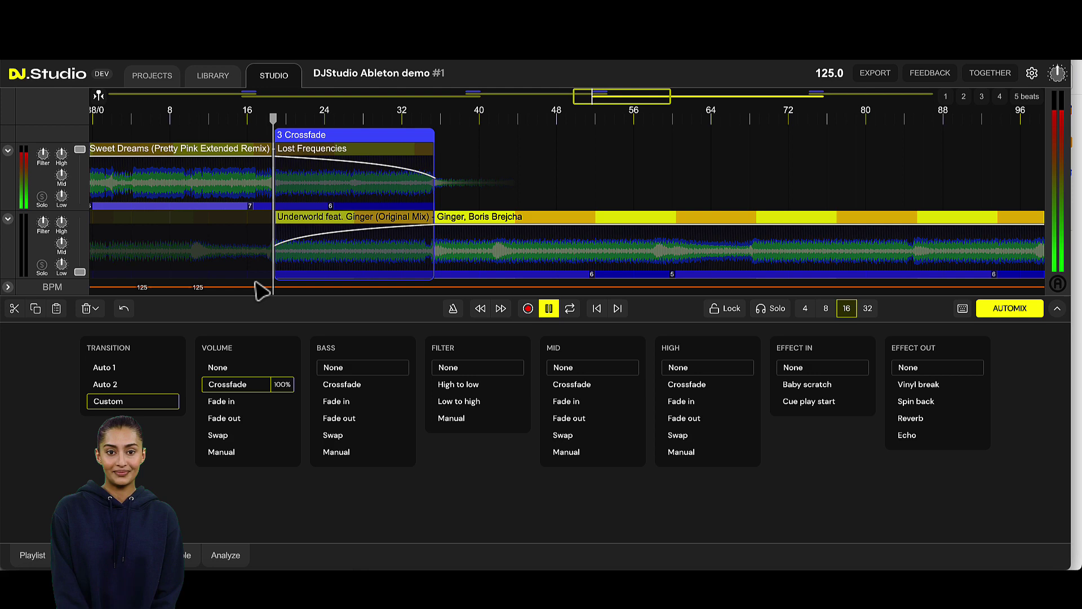
Step: Set the third transition's bass to Swap with a value of 4 and its volume to None
click(342, 435)
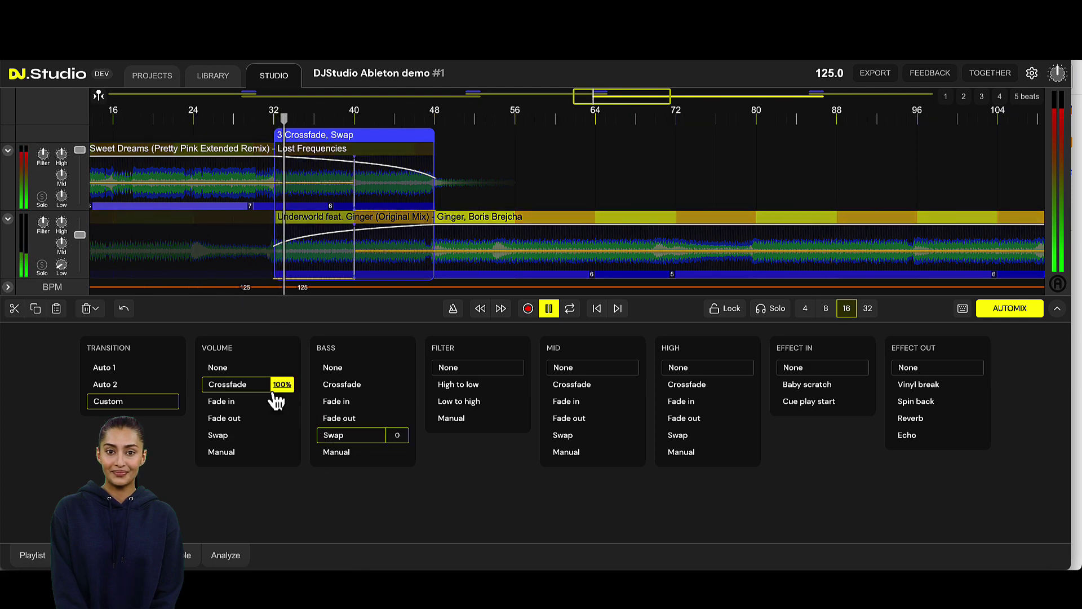
click(254, 370)
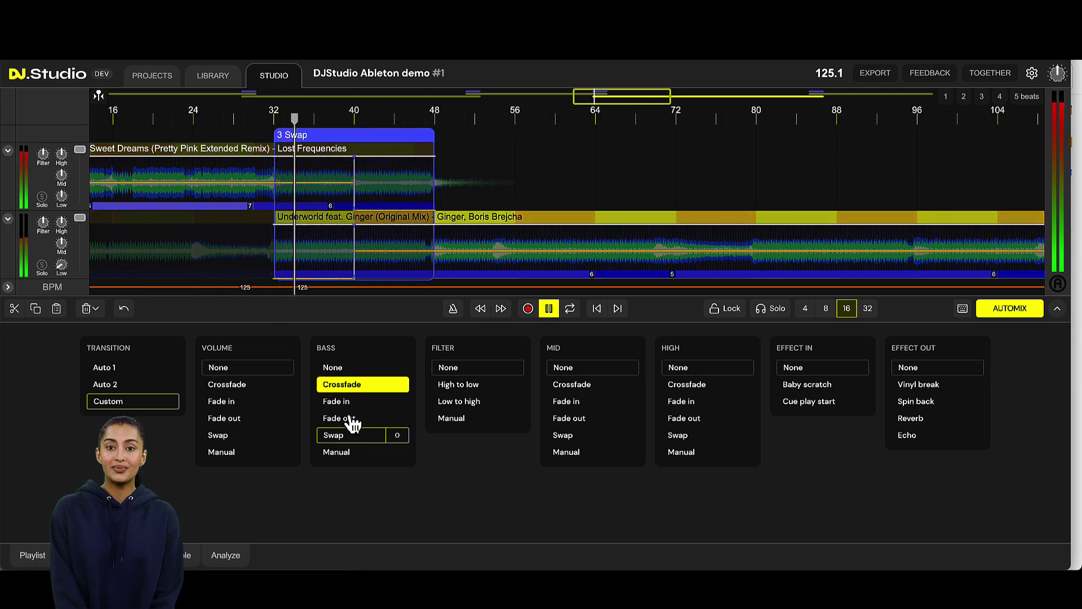
click(396, 437)
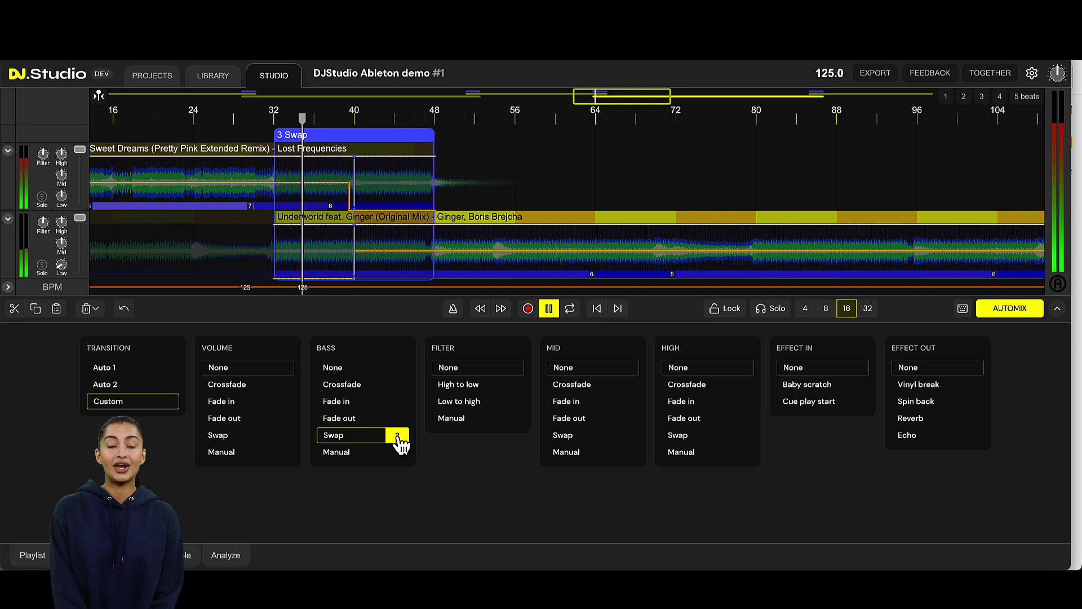
click(398, 438)
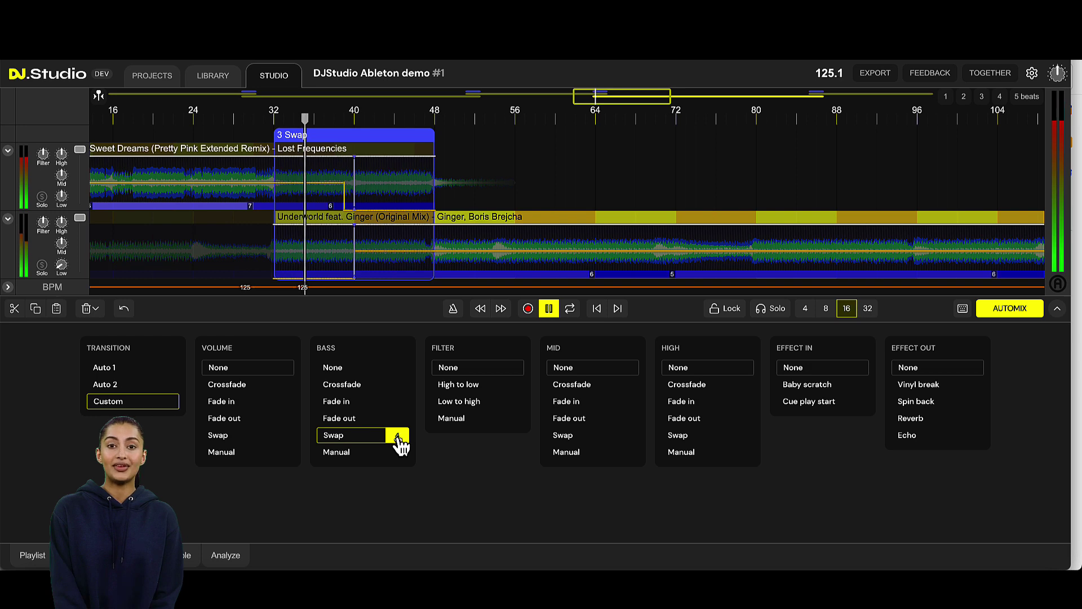
Step: Set the third transition's volume to Fade out at 25%
scroll(353, 249, up, 10)
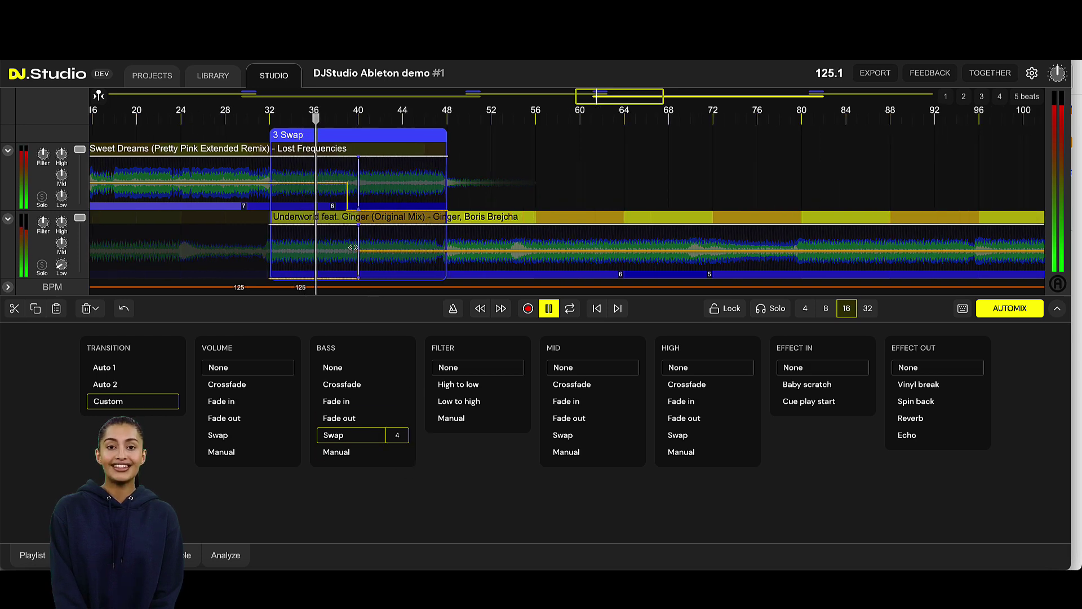
scroll(551, 273, down, 2)
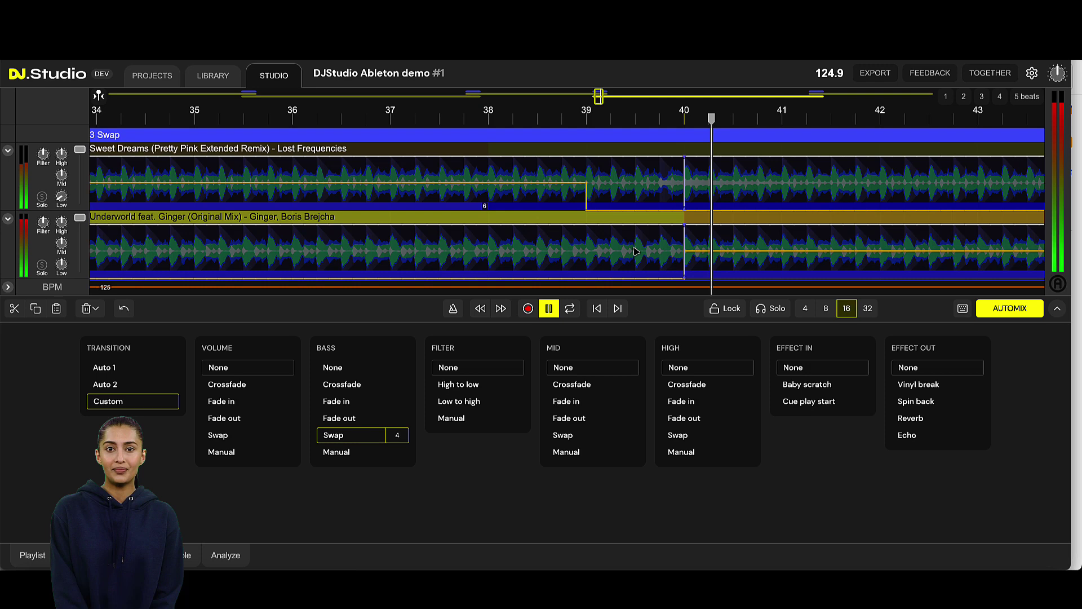
scroll(591, 252, down, 6)
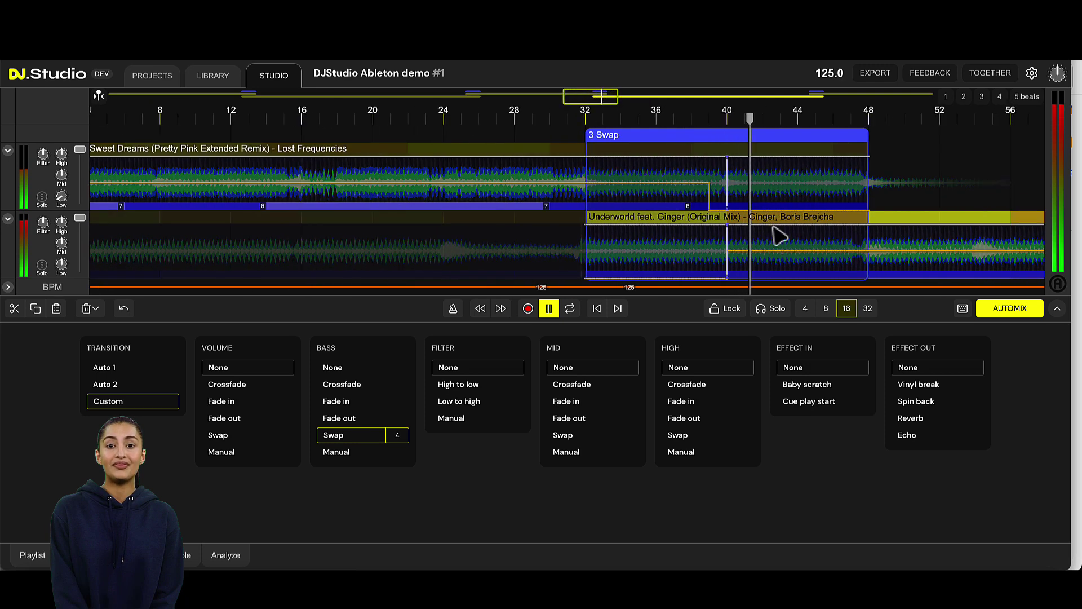
click(244, 420)
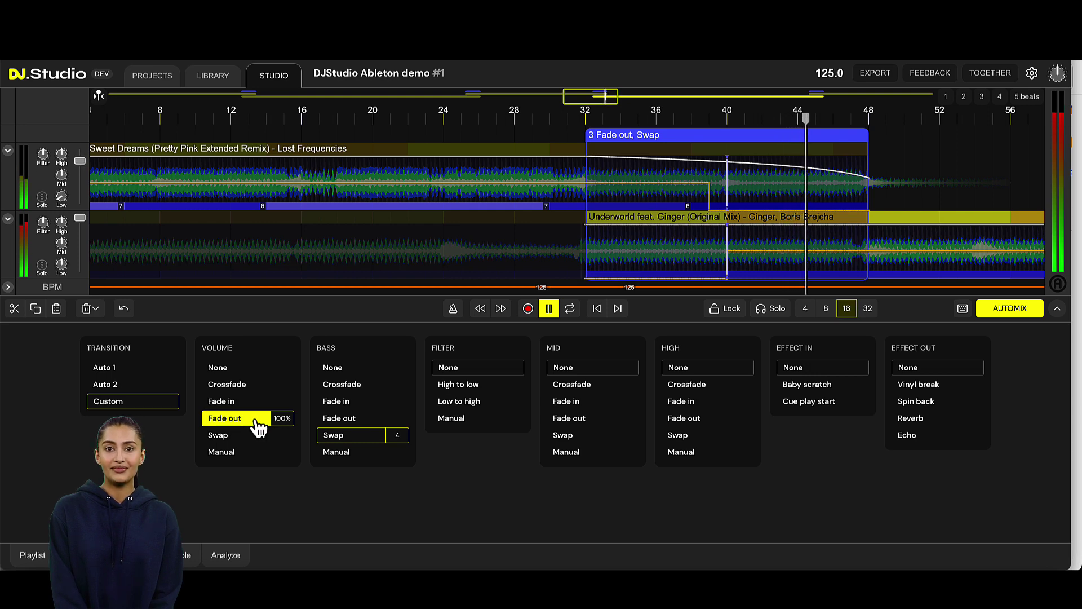
click(284, 420)
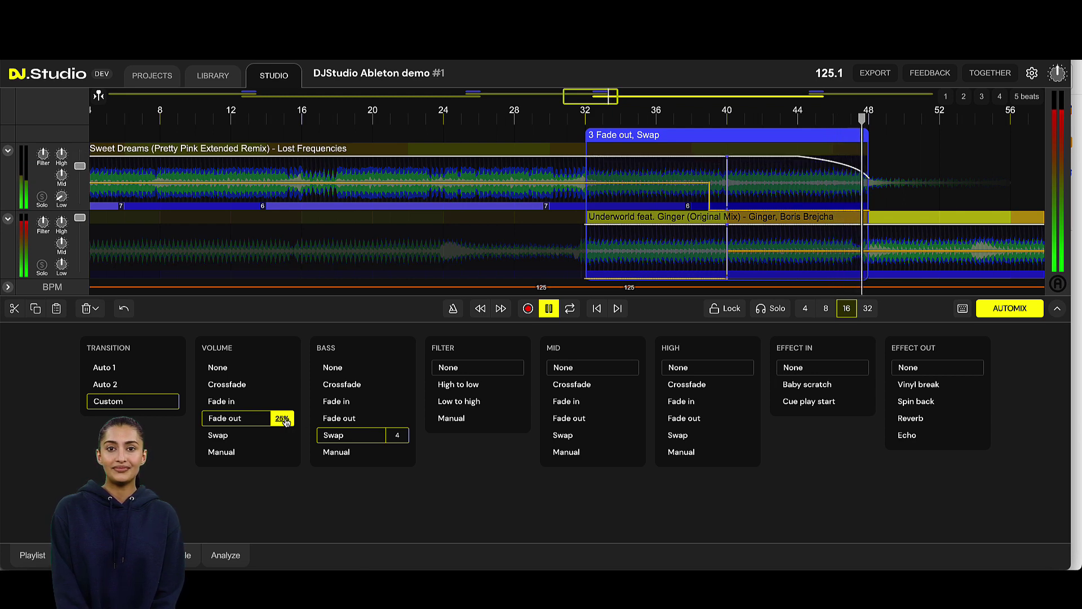
Step: In the fourth transition, shift Identity earlier and Underworld later under the crossfade, and set the filter to High to low
click(618, 309)
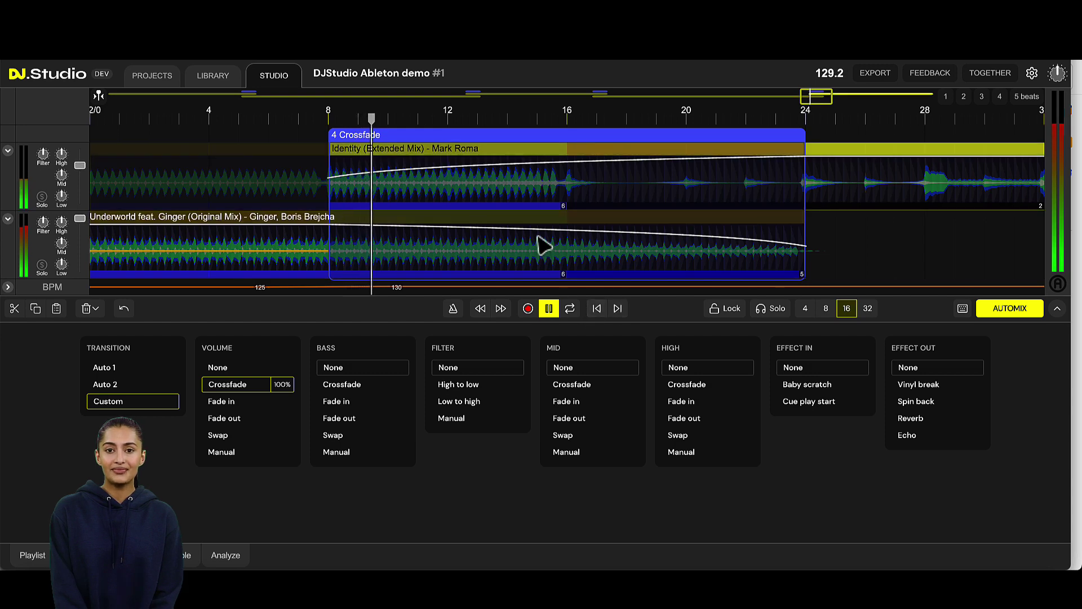
scroll(542, 242, down, 5)
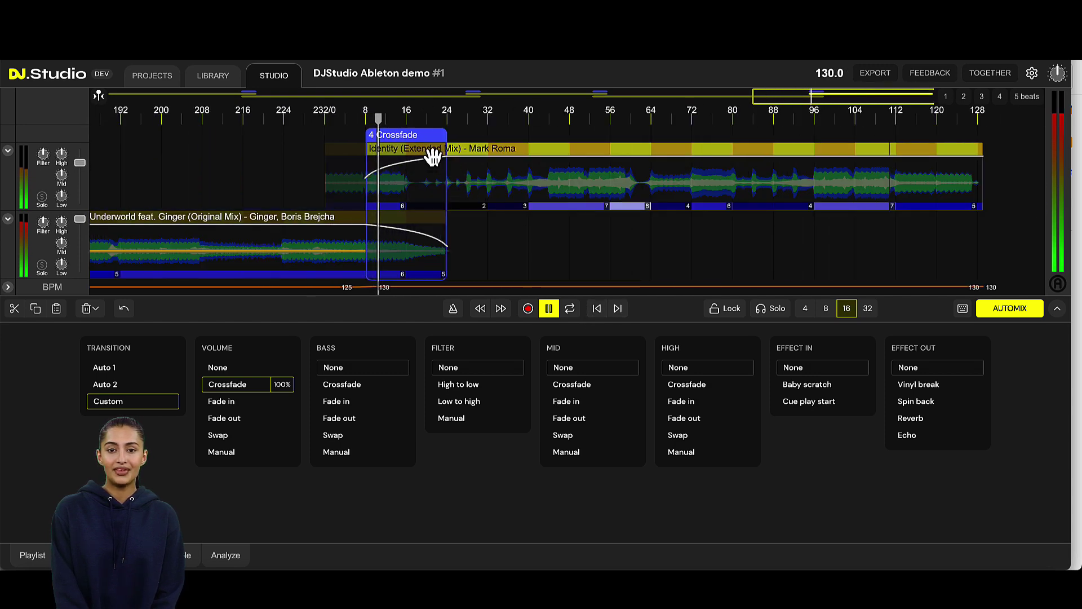
drag(433, 156, 252, 153)
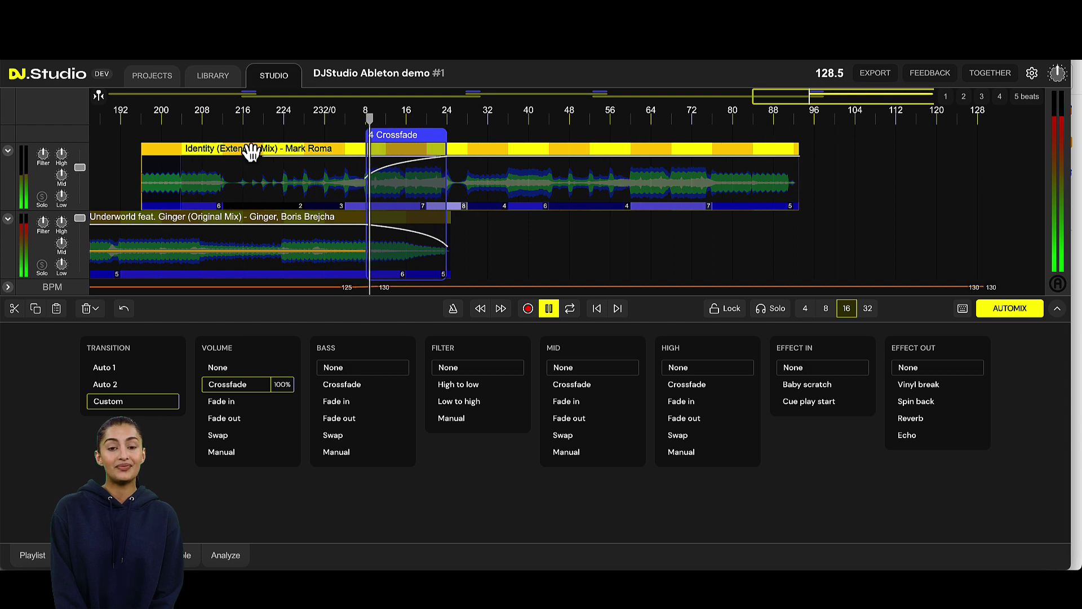
drag(394, 221, 491, 220)
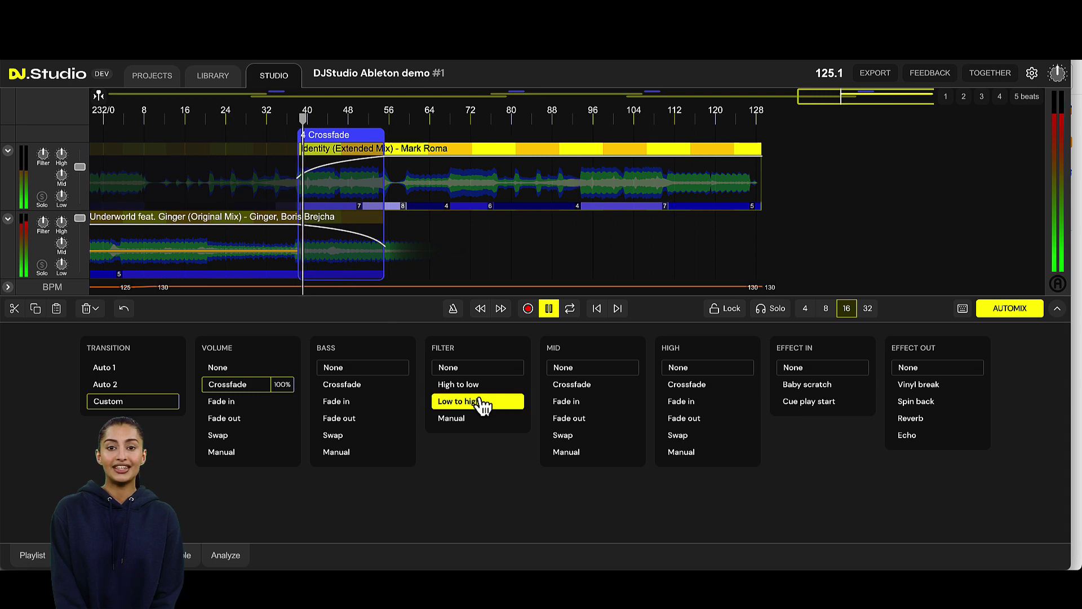
click(474, 387)
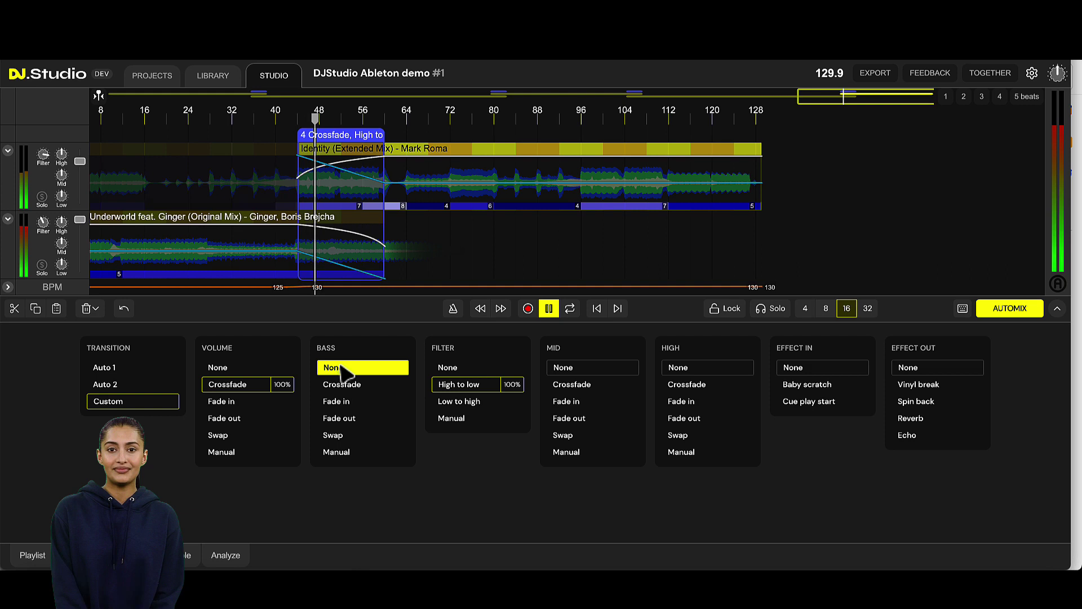
Step: Set the fourth transition's volume to Manual and reshape Underworld's volume line with a dip near bar 49.5 and a peak at bar 52
click(260, 370)
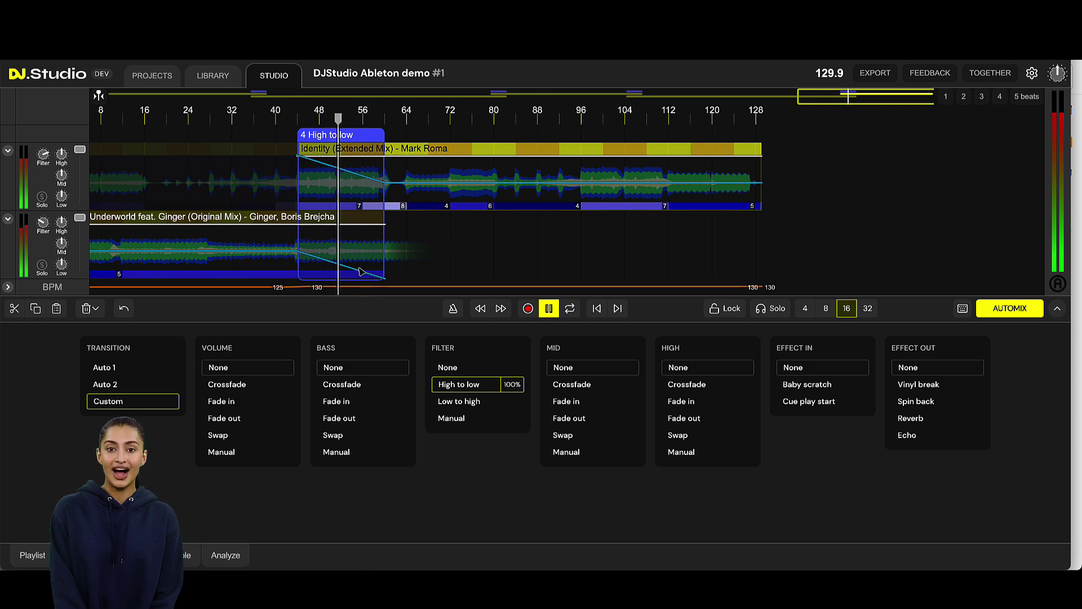
click(237, 452)
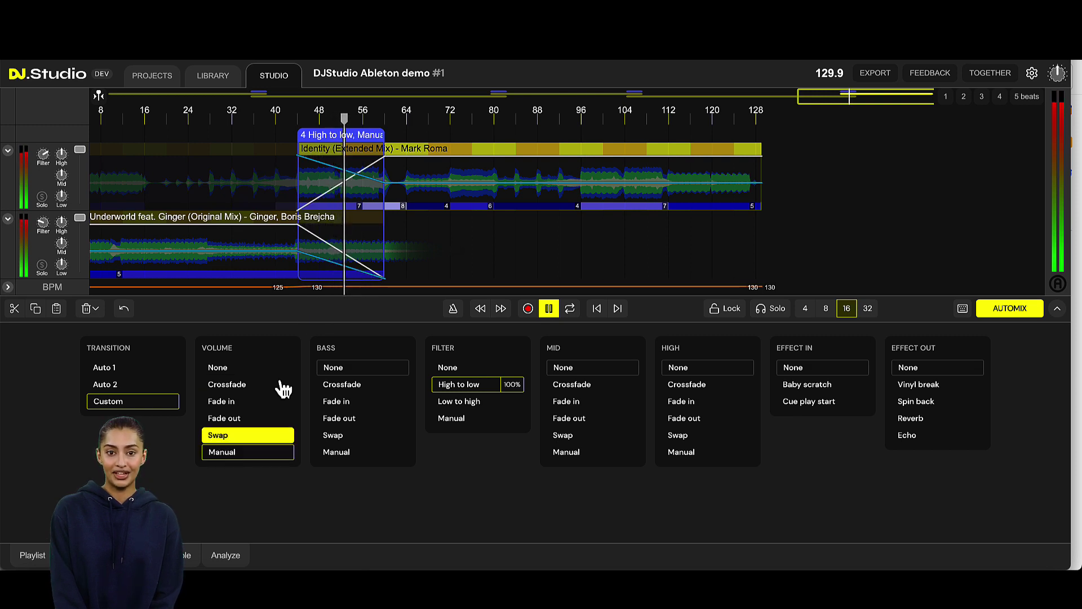
scroll(316, 252, up, 5)
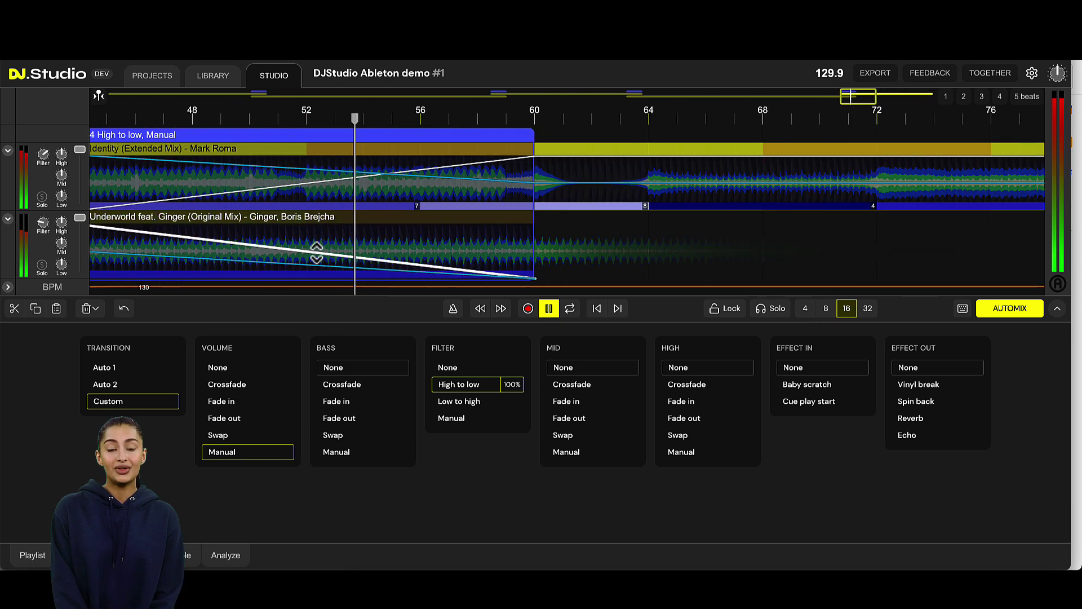
key(space)
click(197, 238)
click(271, 247)
drag(271, 247, 235, 278)
drag(312, 278, 311, 224)
Step: Reshape Identity's volume line in the fourth transition to stay low until about bar 53 and rise steeply from there
click(184, 198)
drag(275, 186, 306, 204)
mouse_move(322, 200)
mouse_down()
mouse_move(314, 162)
mouse_move(337, 197)
mouse_up()
drag(348, 195, 345, 163)
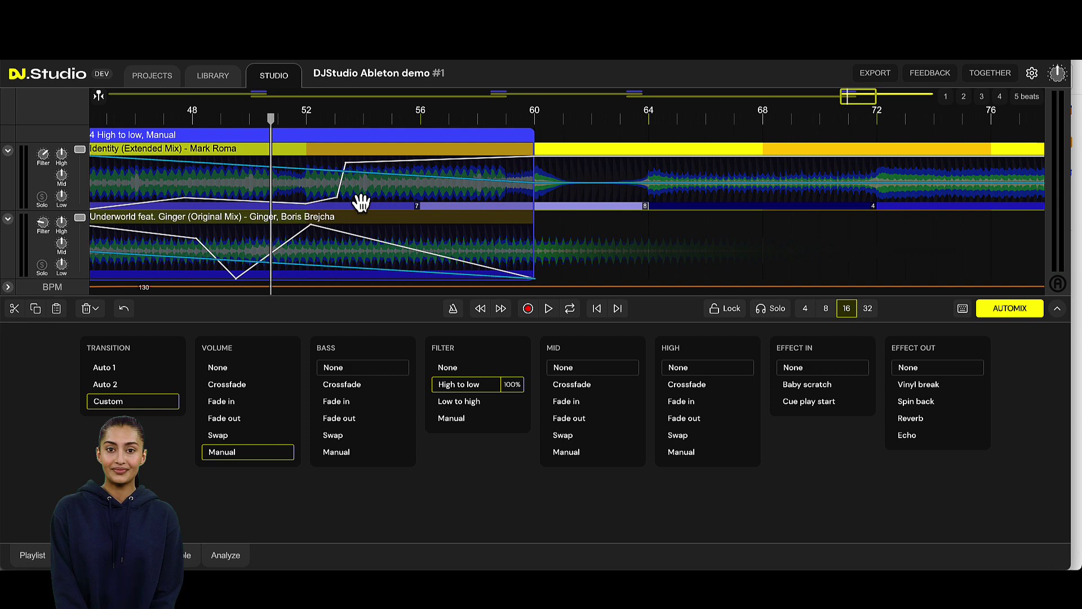
Step: Delete the section of Underworld from about bar 144 to about bar 176
scroll(359, 203, down, 5)
drag(413, 240, 882, 219)
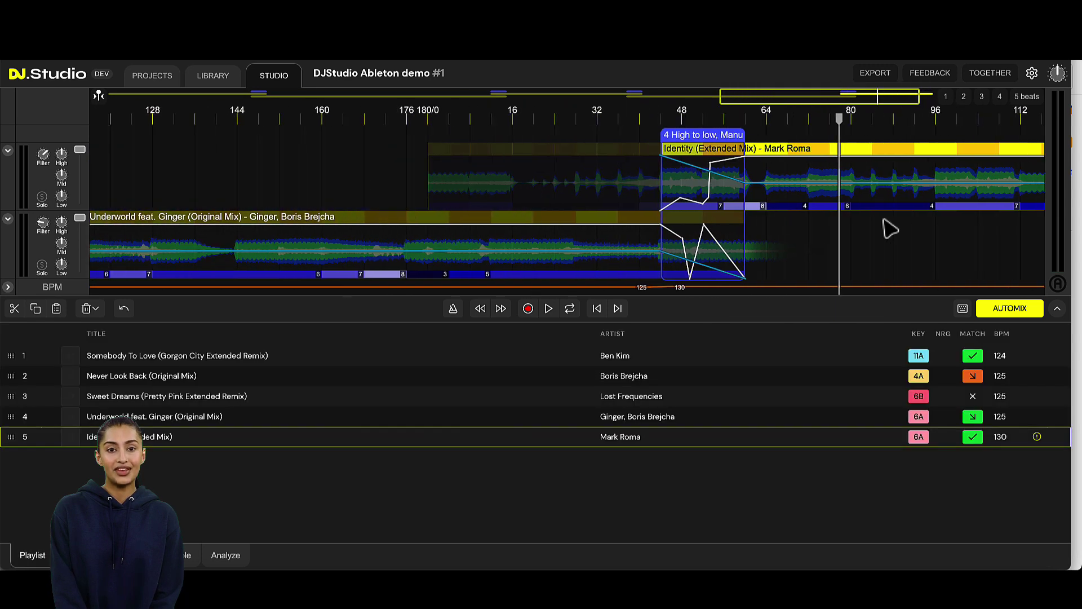
click(281, 259)
key(space)
scroll(288, 253, down, 5)
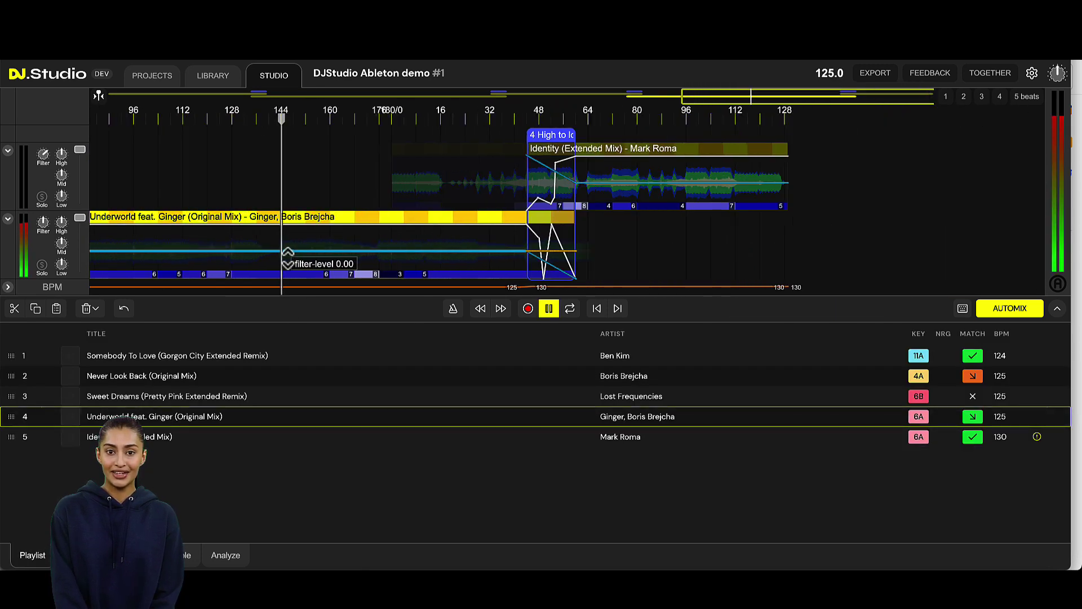
scroll(288, 256, up, 5)
key(space)
drag(275, 268, 432, 268)
key(Delete)
Step: Add tempo points around the cut in Underworld so the BPM line drops to 100 and jumps up to 150
scroll(287, 255, down, 3)
click(264, 291)
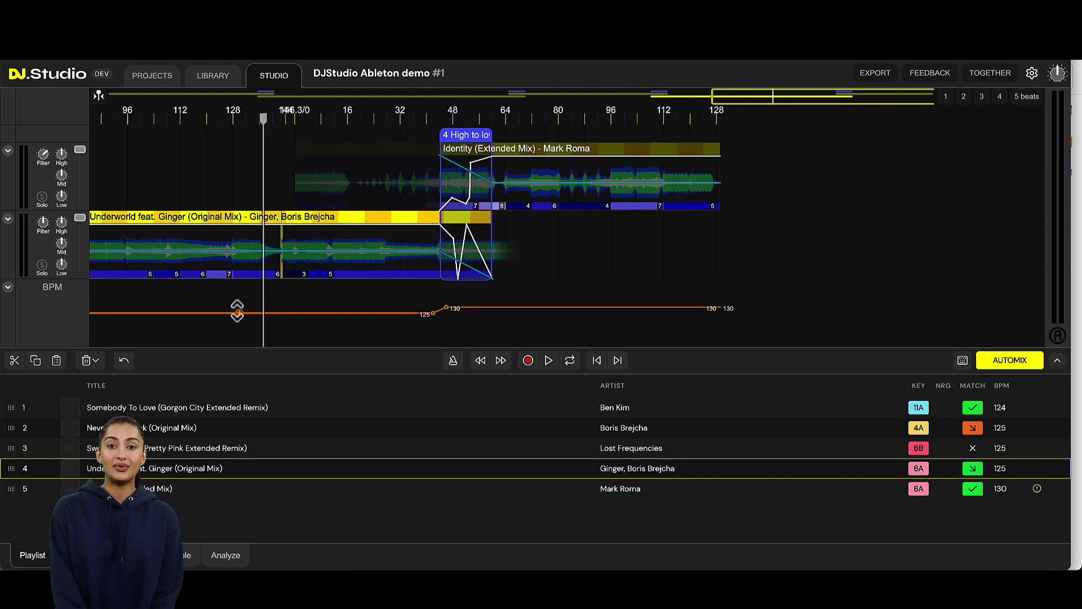
click(244, 322)
drag(243, 288, 242, 321)
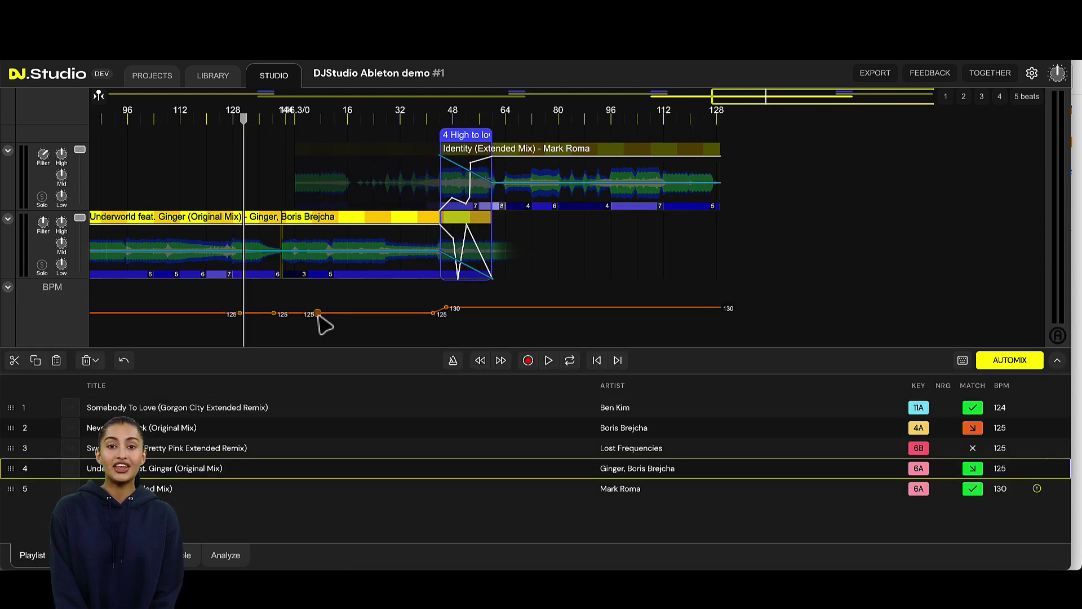
click(276, 296)
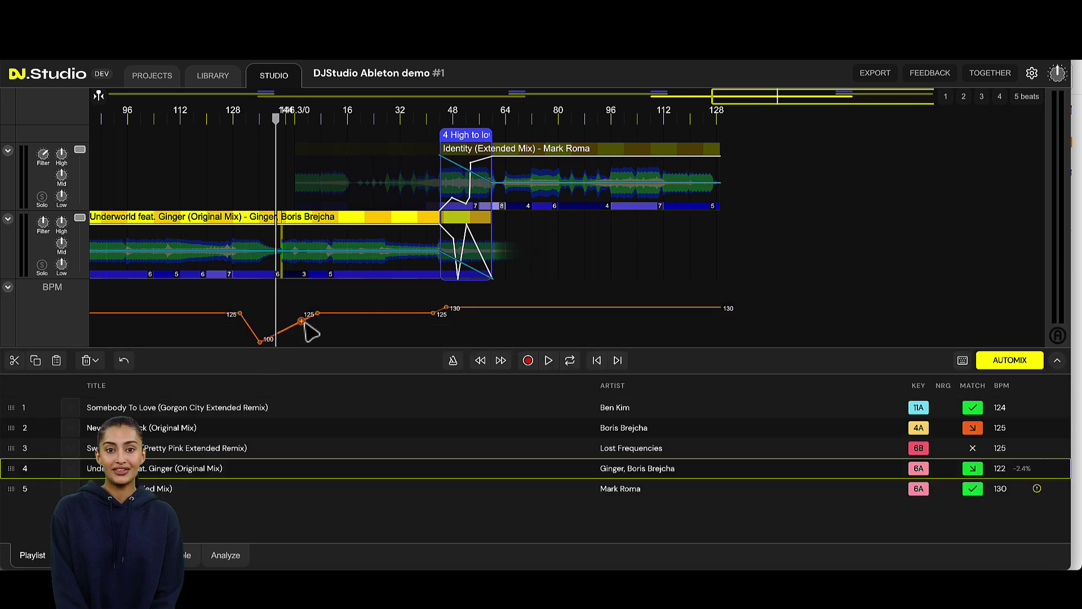
drag(318, 313, 319, 287)
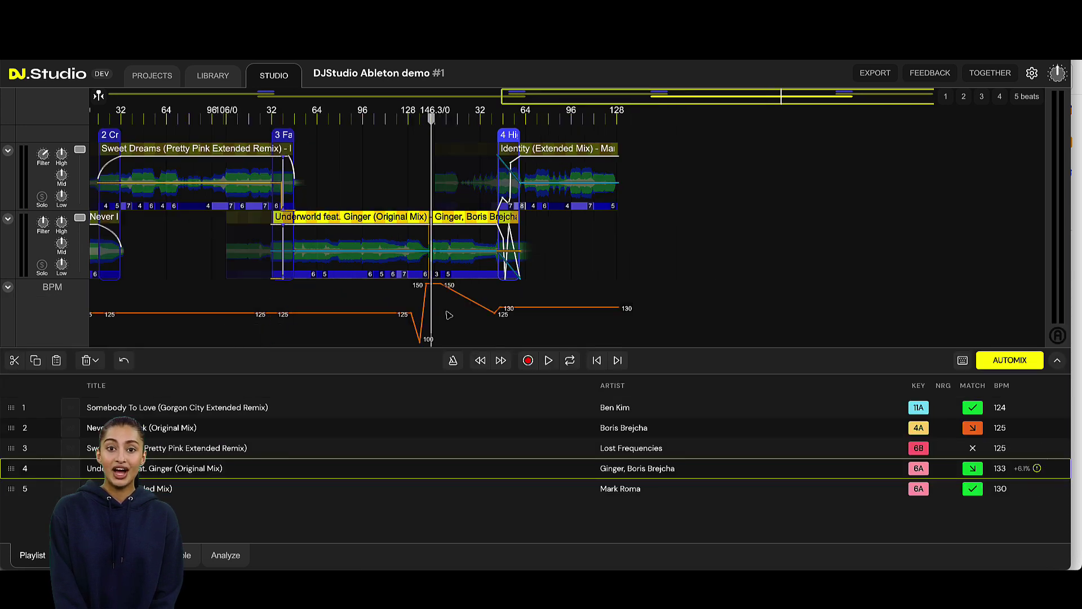
Step: Lower the tempo to 100 BPM around bar 128 of Never Look Back
drag(618, 96, 492, 69)
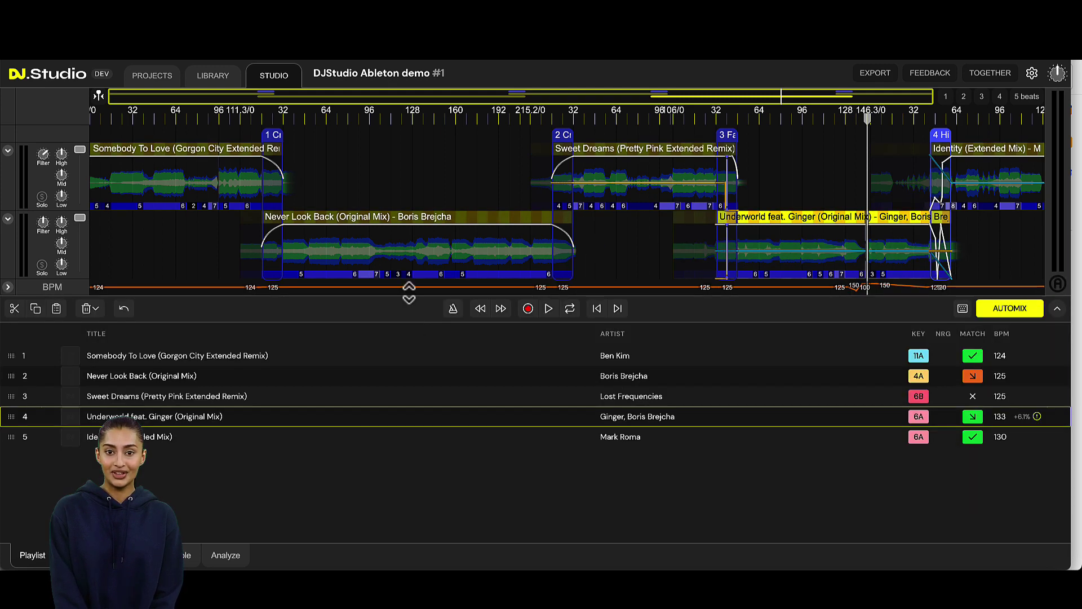
drag(409, 292, 409, 356)
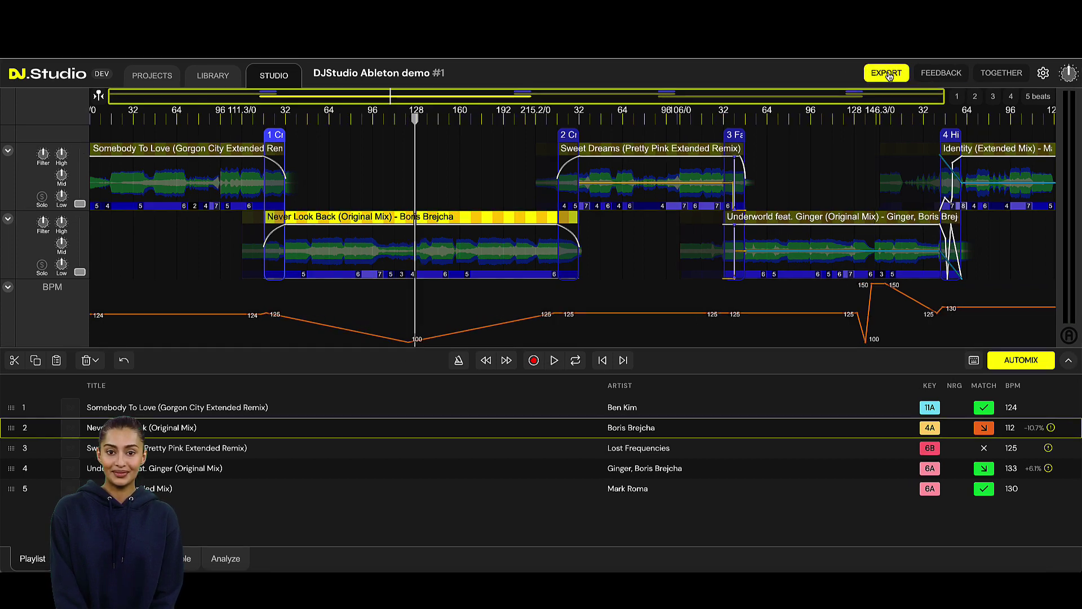
Step: Export the mix as an Ableton Live project with the Vertical layout, one track per clip
click(887, 73)
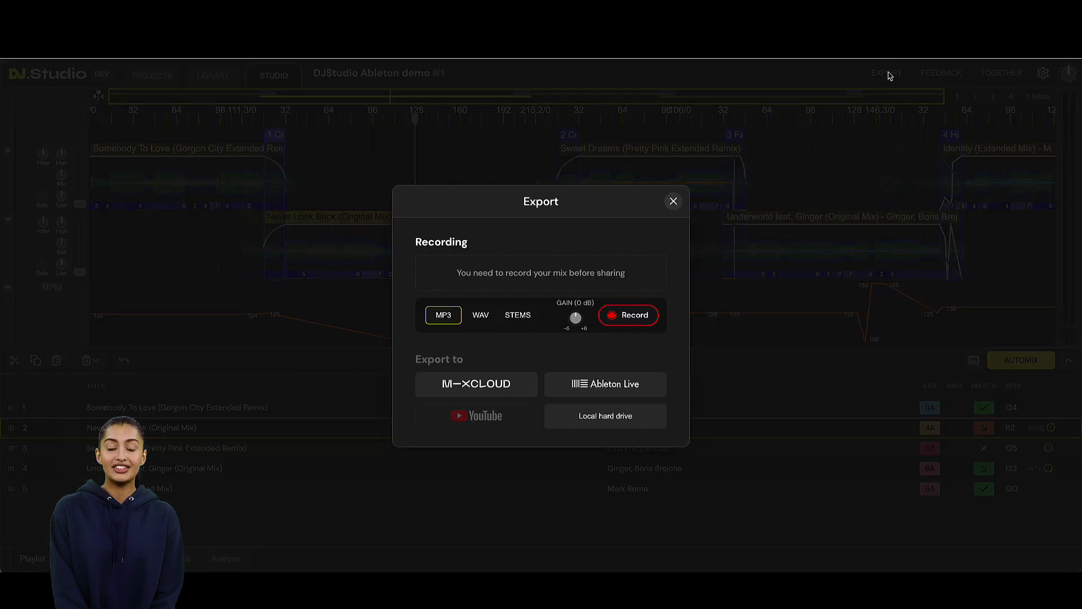
click(584, 389)
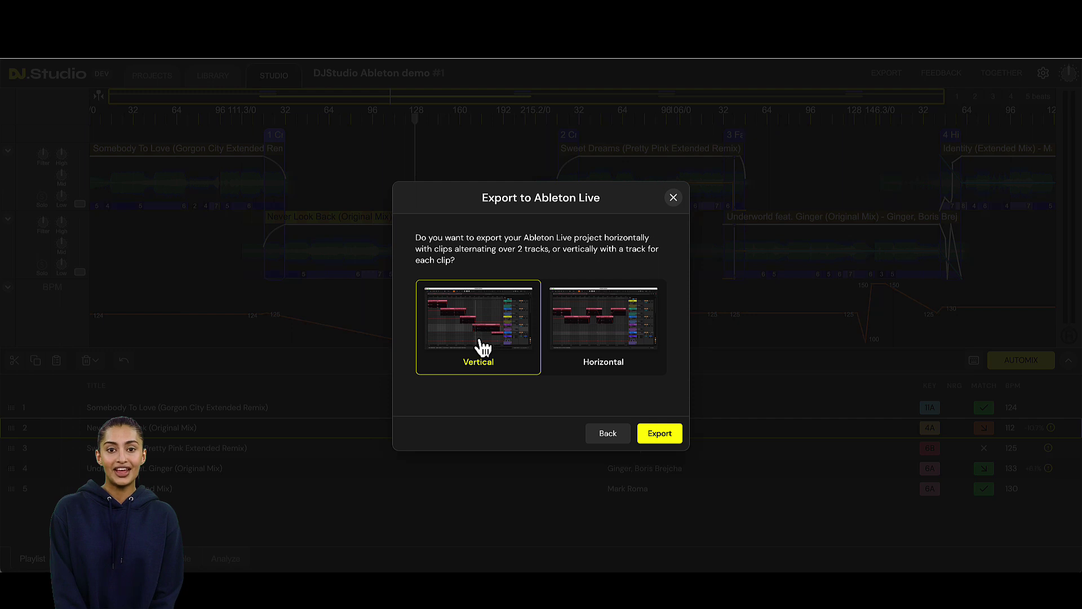
click(586, 335)
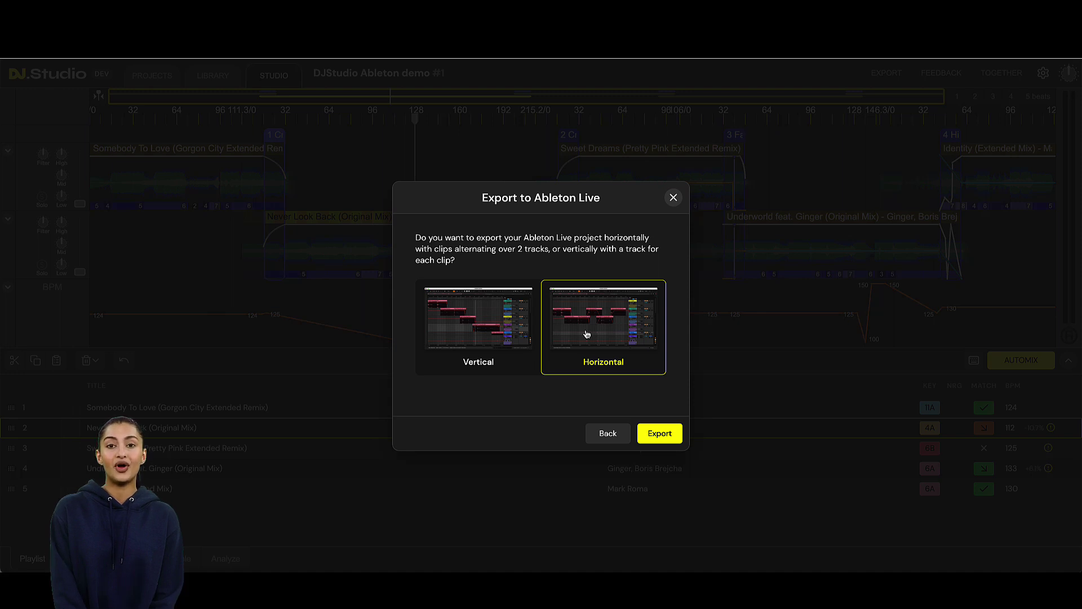
click(466, 332)
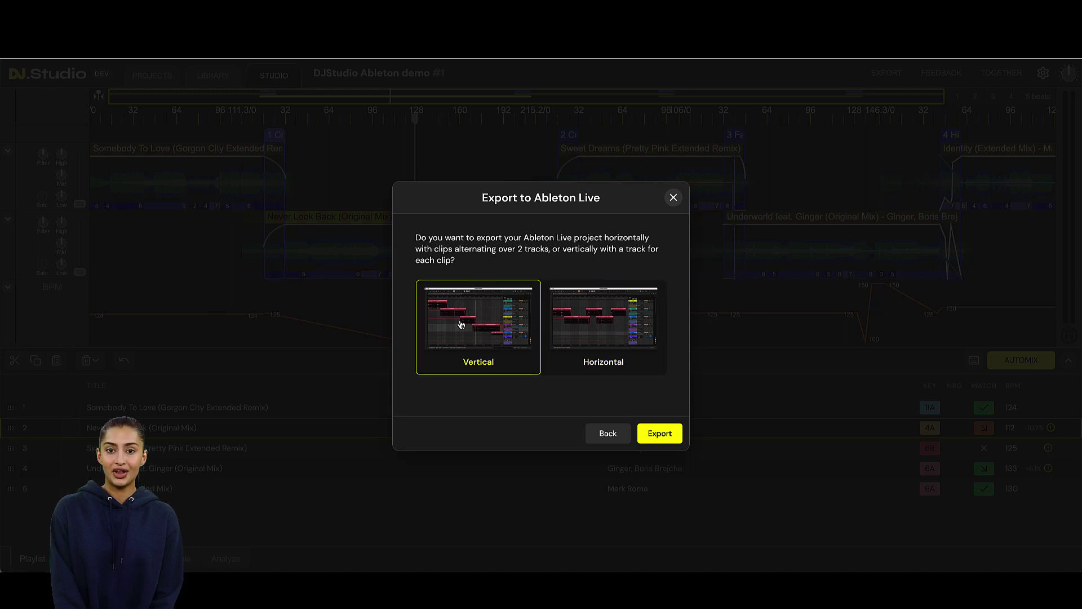
click(659, 434)
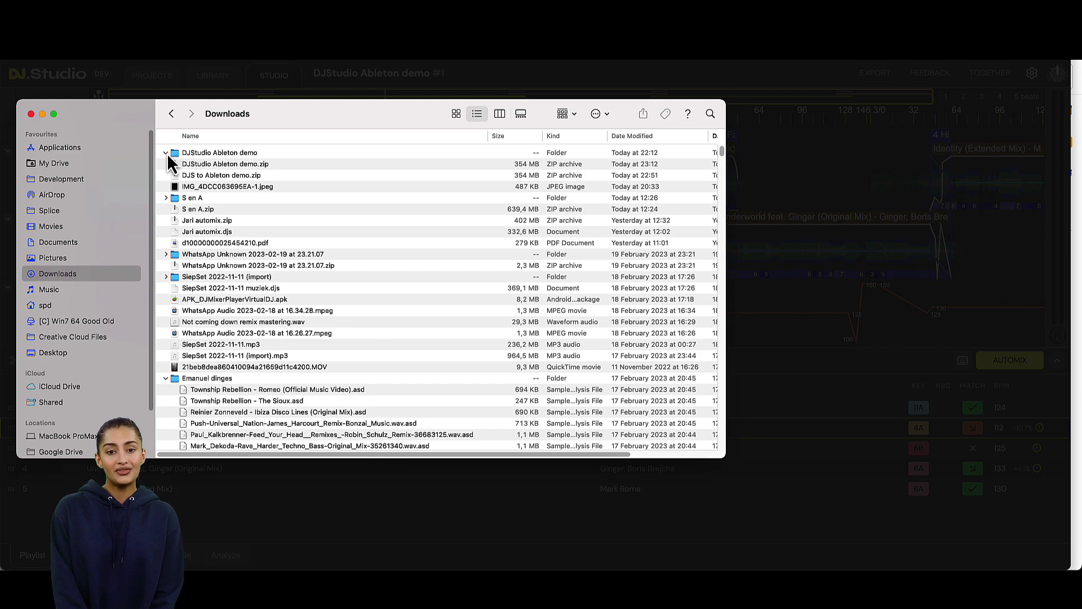
Step: Expand the DJStudio Ableton demo folder in Downloads and open DJStudio Ableton demo.als in Ableton Live
click(165, 153)
click(232, 175)
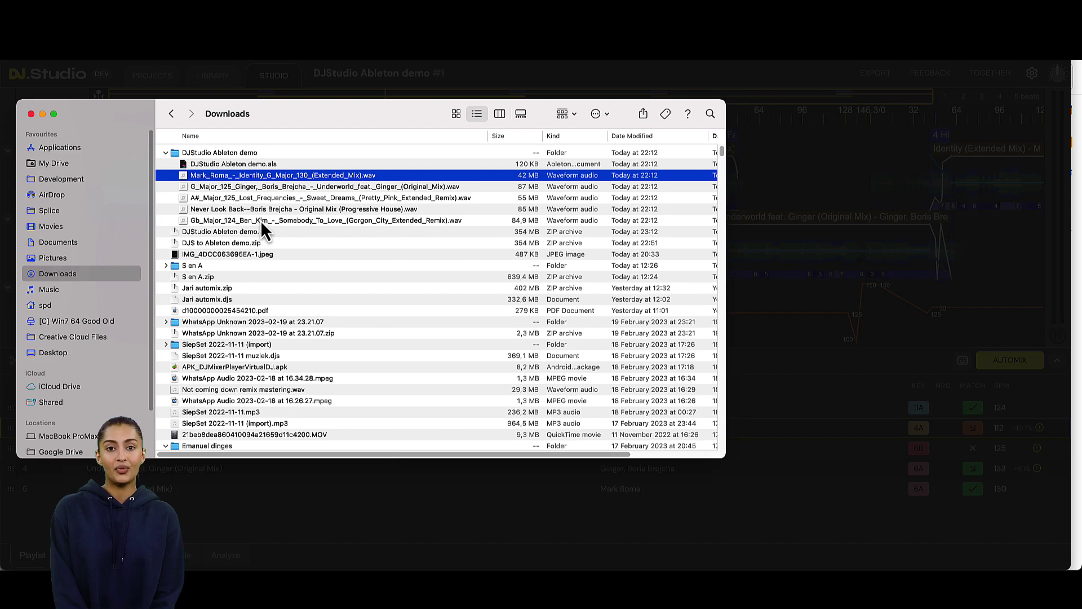
click(250, 163)
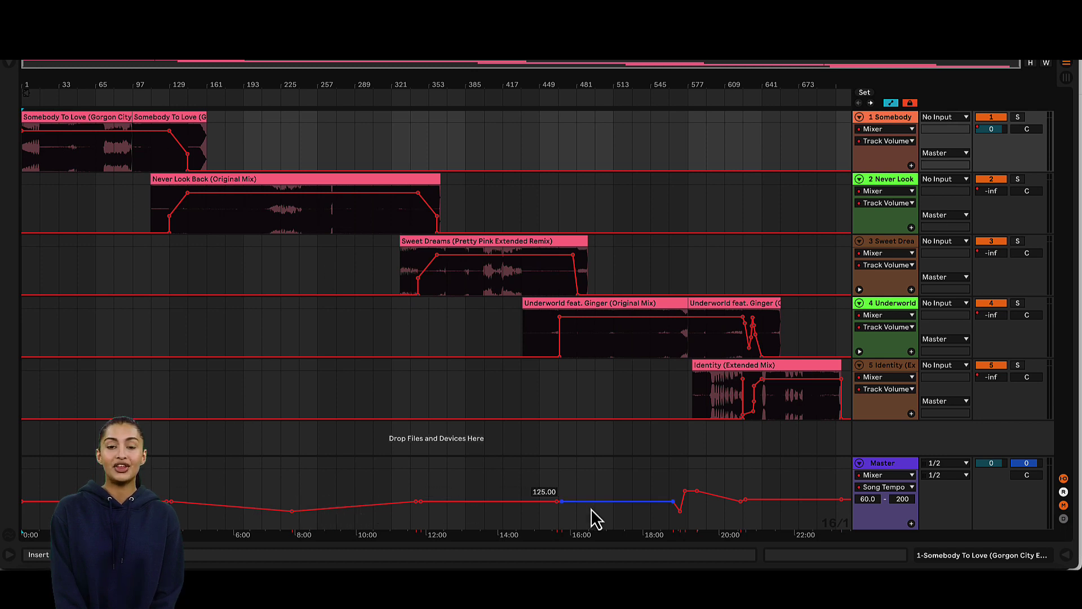
Step: Show the EQ Three GainLo automation of Sweet Dreams and Underworld and play their transition from about bar 456
click(860, 290)
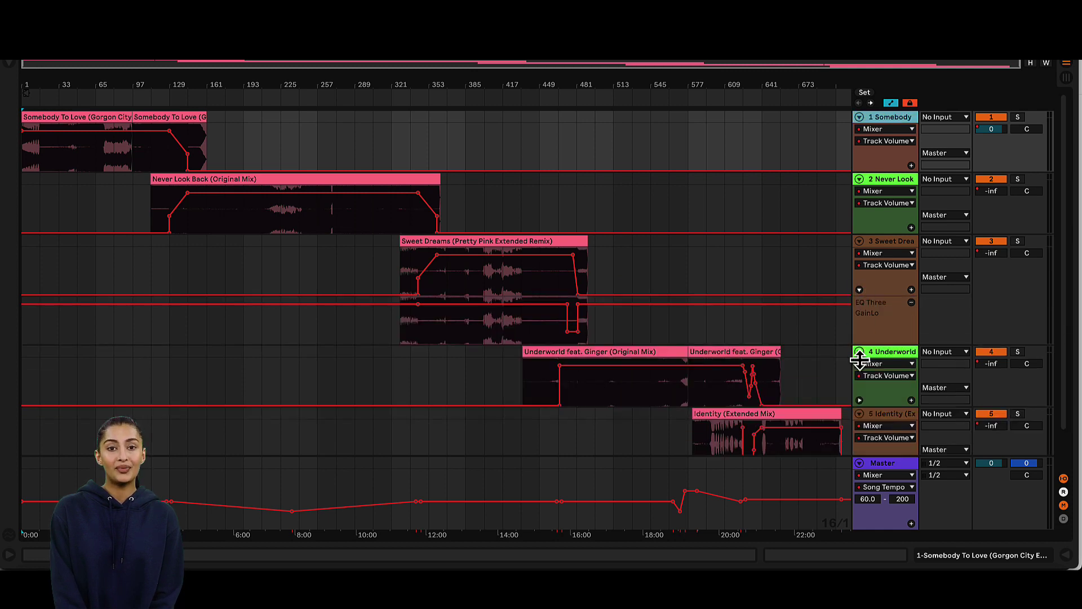
click(860, 402)
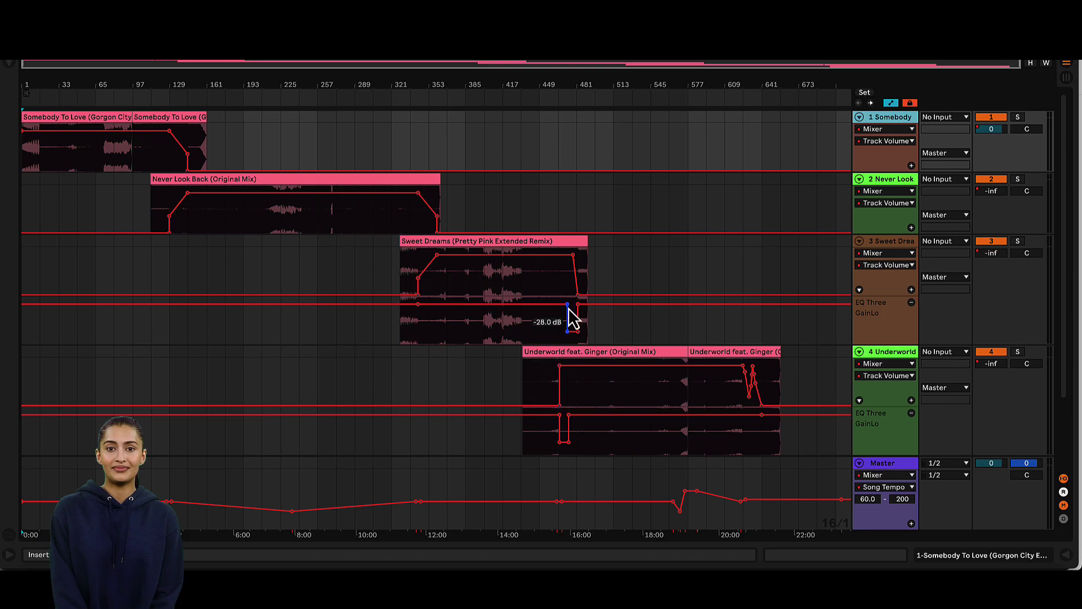
click(556, 99)
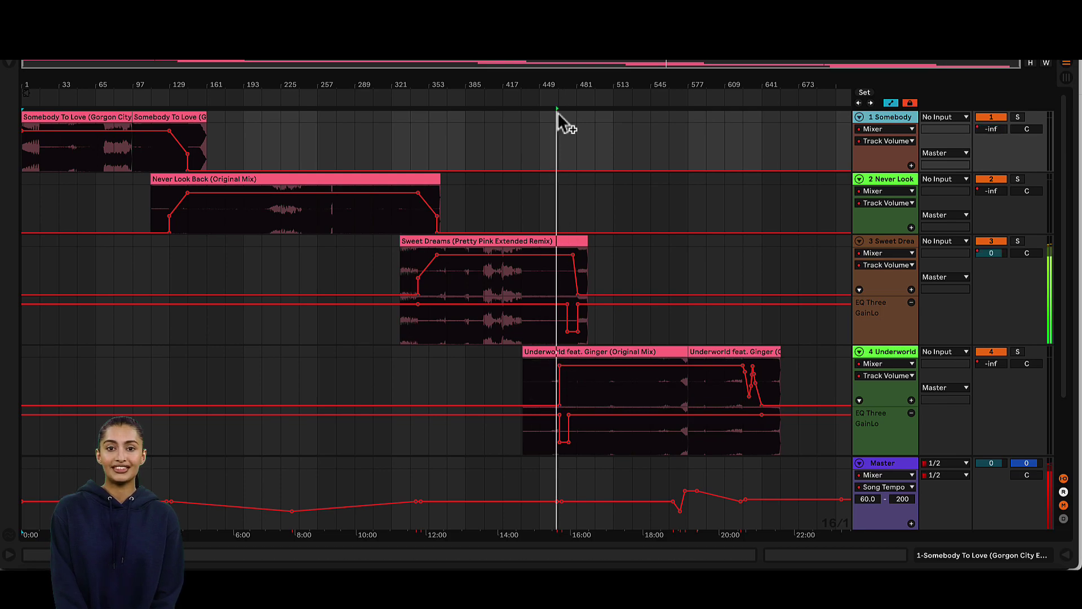
scroll(575, 362, up, 10)
scroll(575, 362, up, 1)
scroll(575, 362, down, 8)
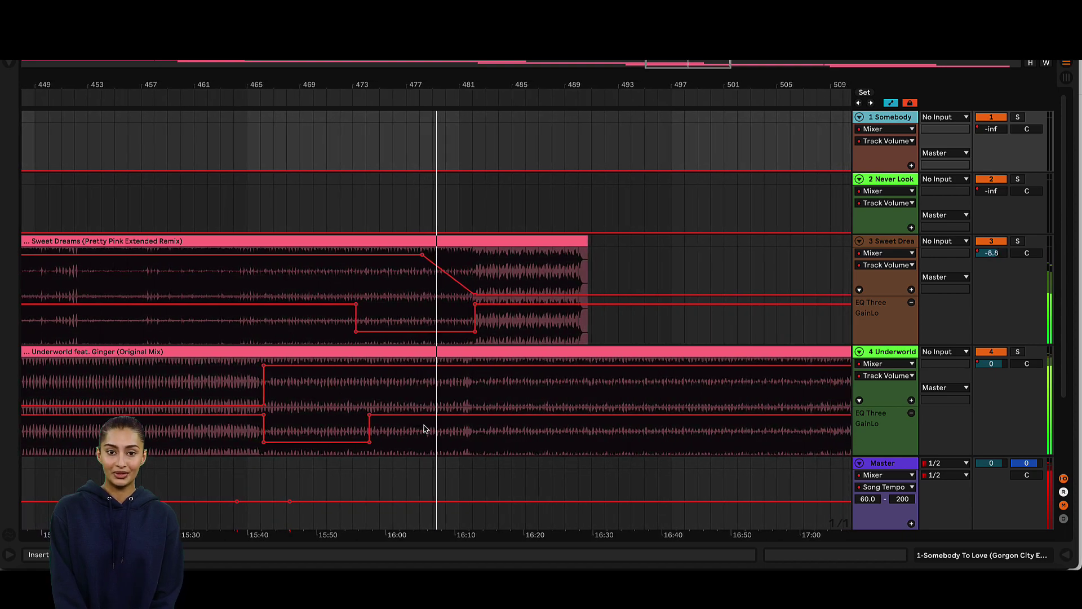
scroll(425, 427, up, 5)
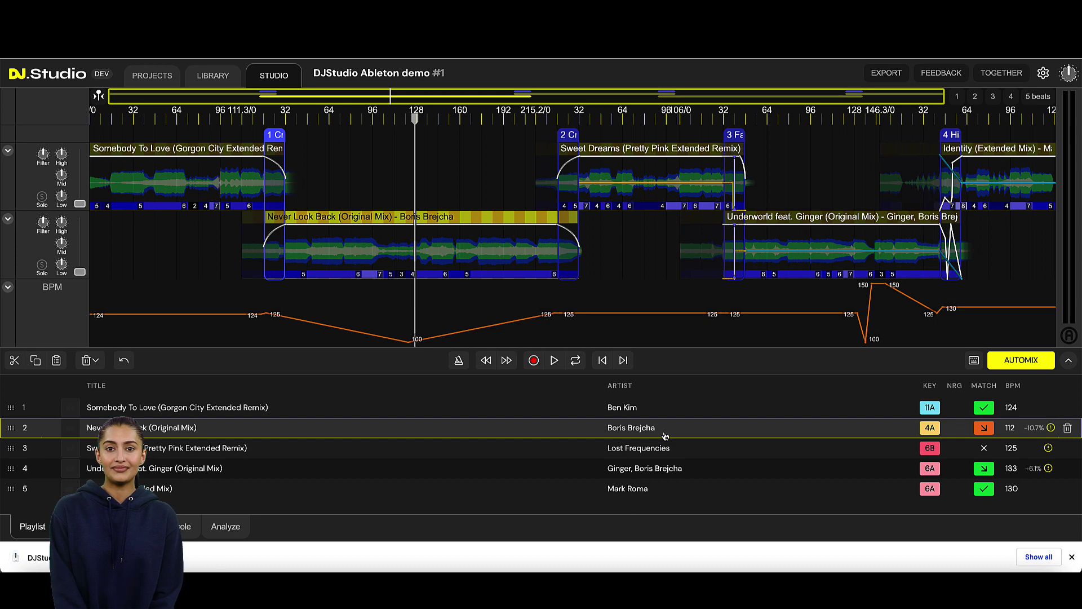
Step: Switch back to DJ.Studio and export the mix as an Ableton Live project with the Horizontal layout
click(888, 74)
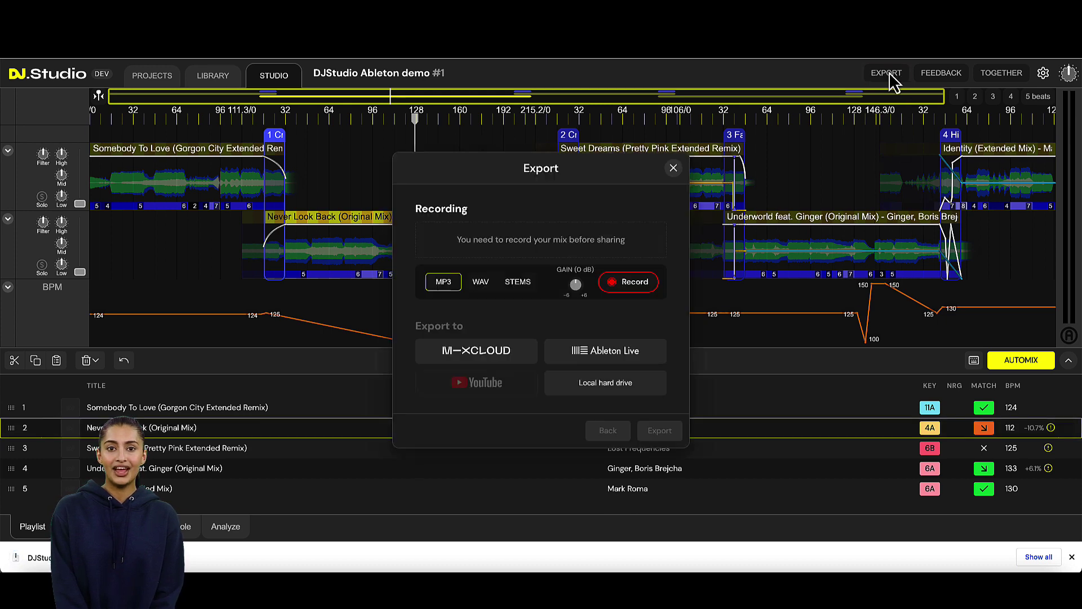
click(606, 358)
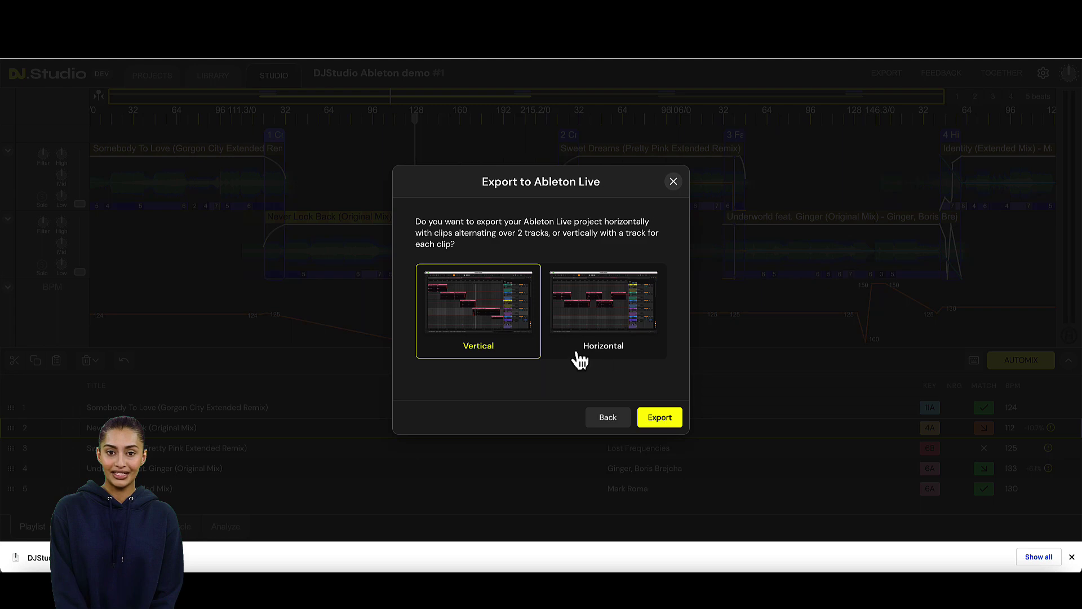
click(624, 320)
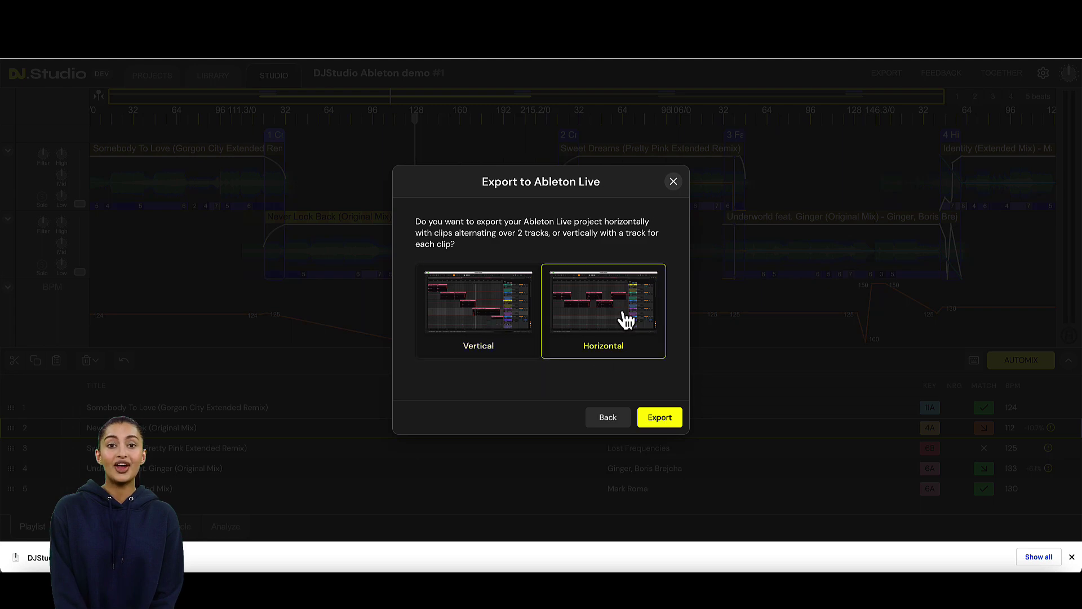
click(661, 418)
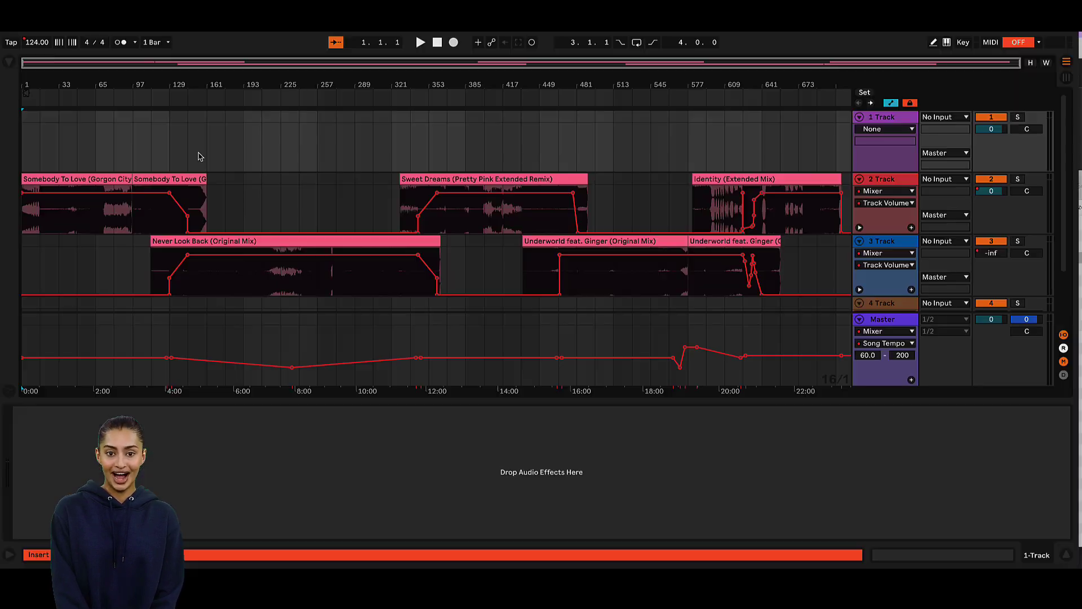